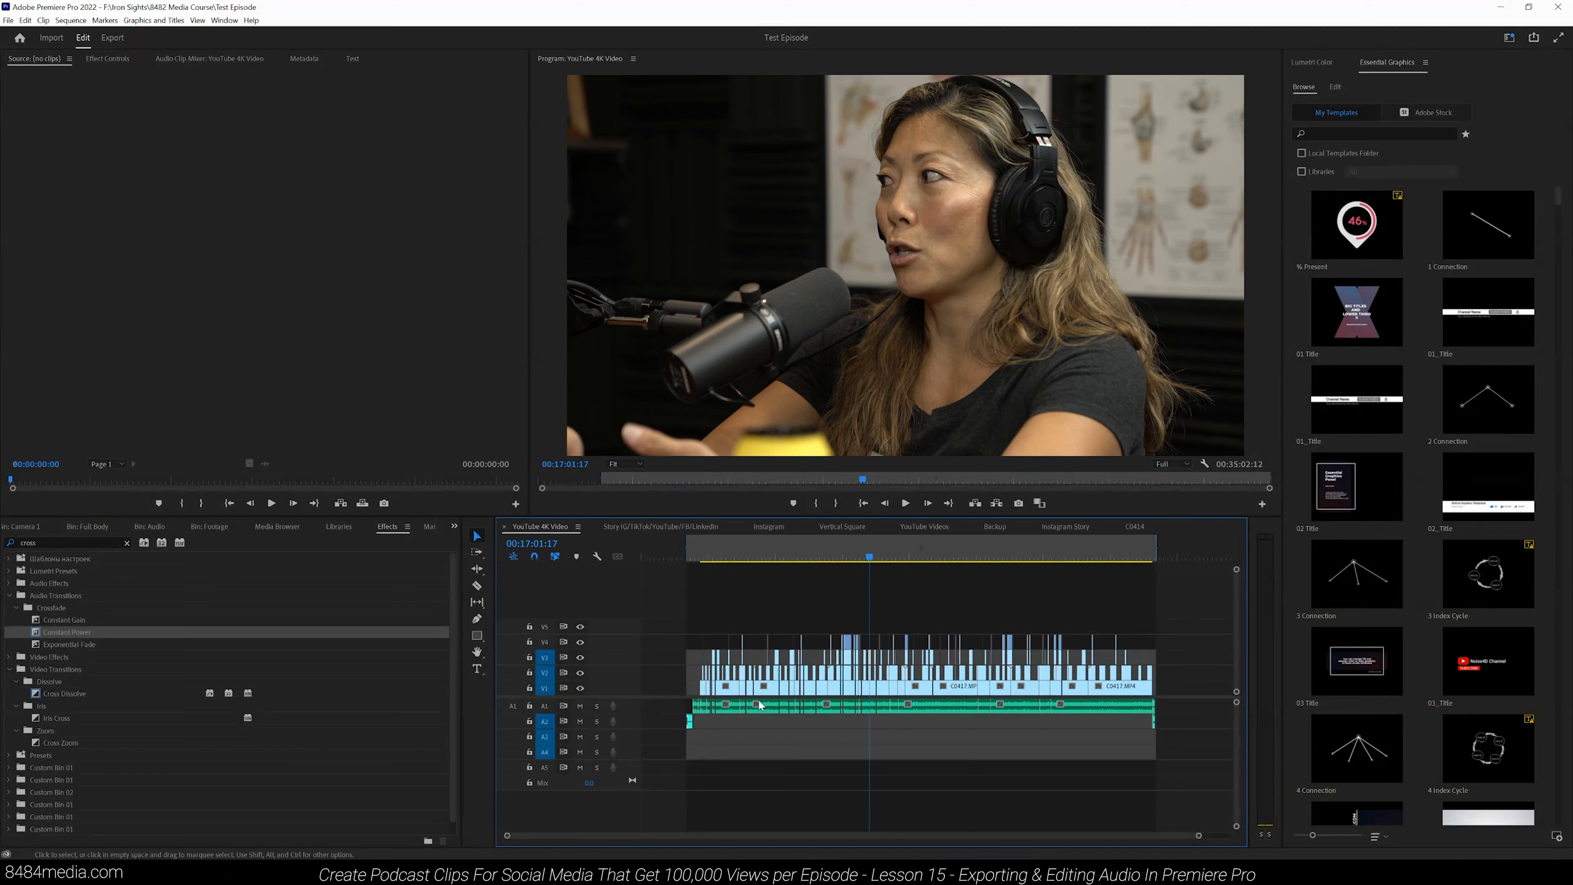
- Examine the audio clips and edit points near the start of the sequence
click(943, 555)
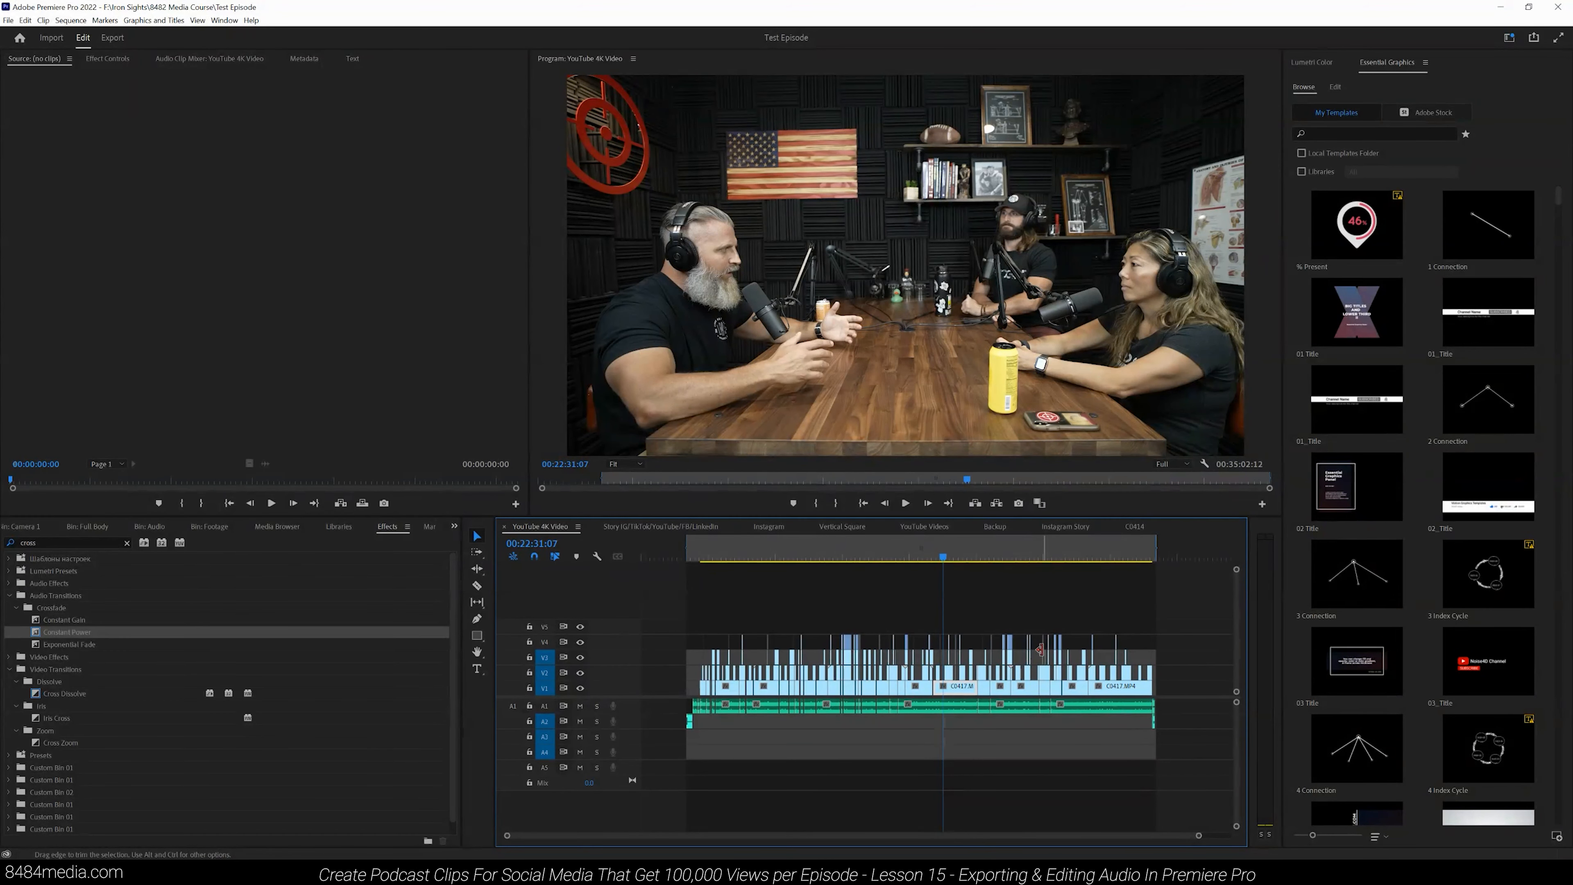
click(691, 553)
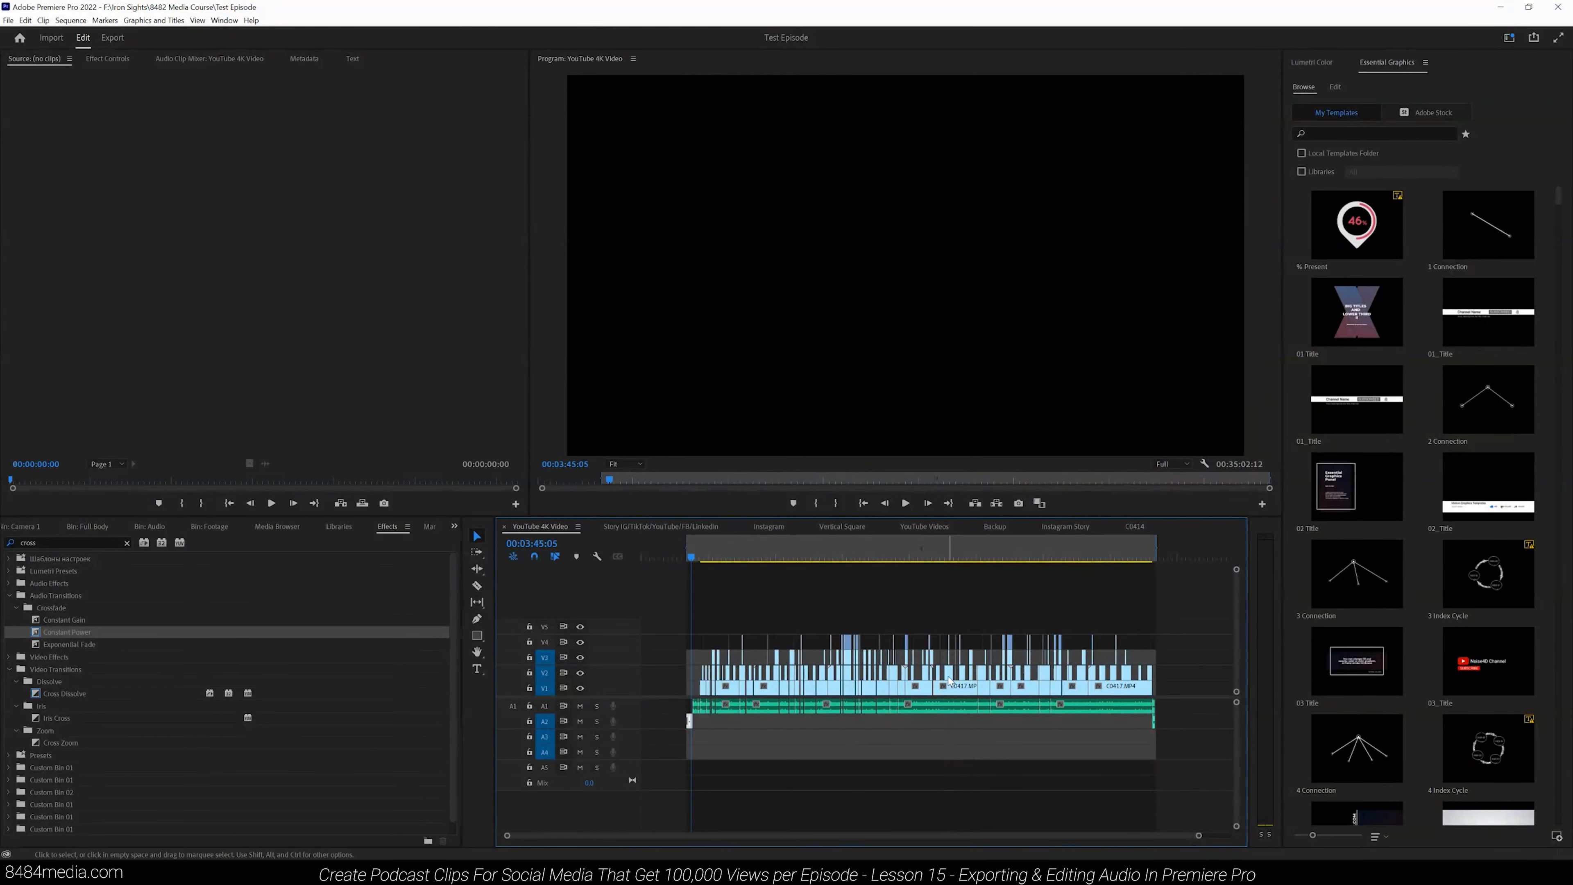
drag(1198, 835, 922, 827)
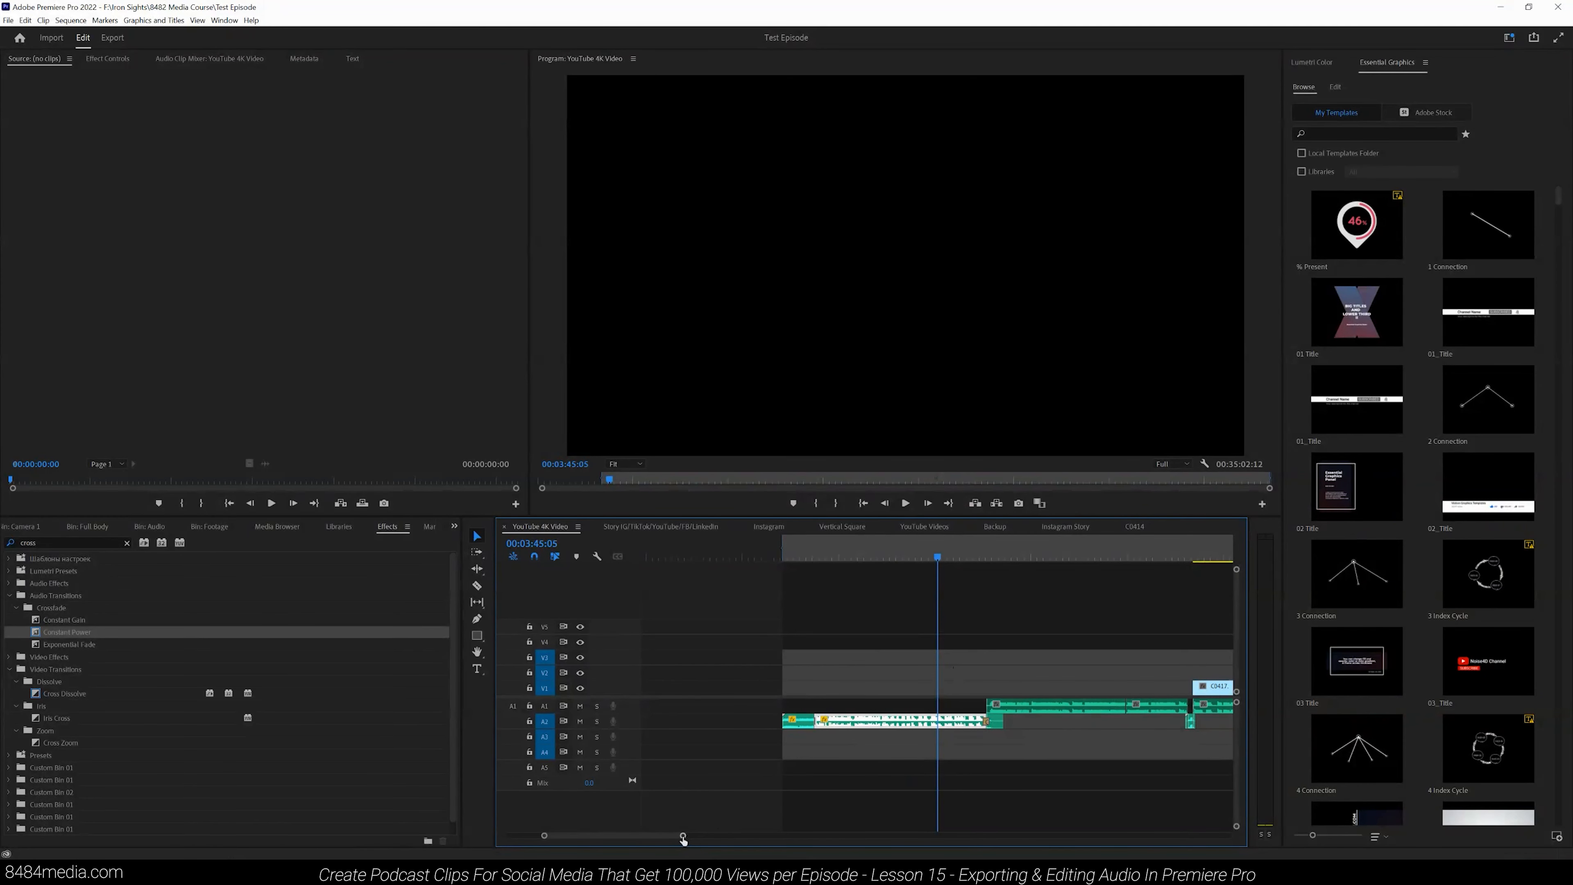
scroll(697, 840, down, 5)
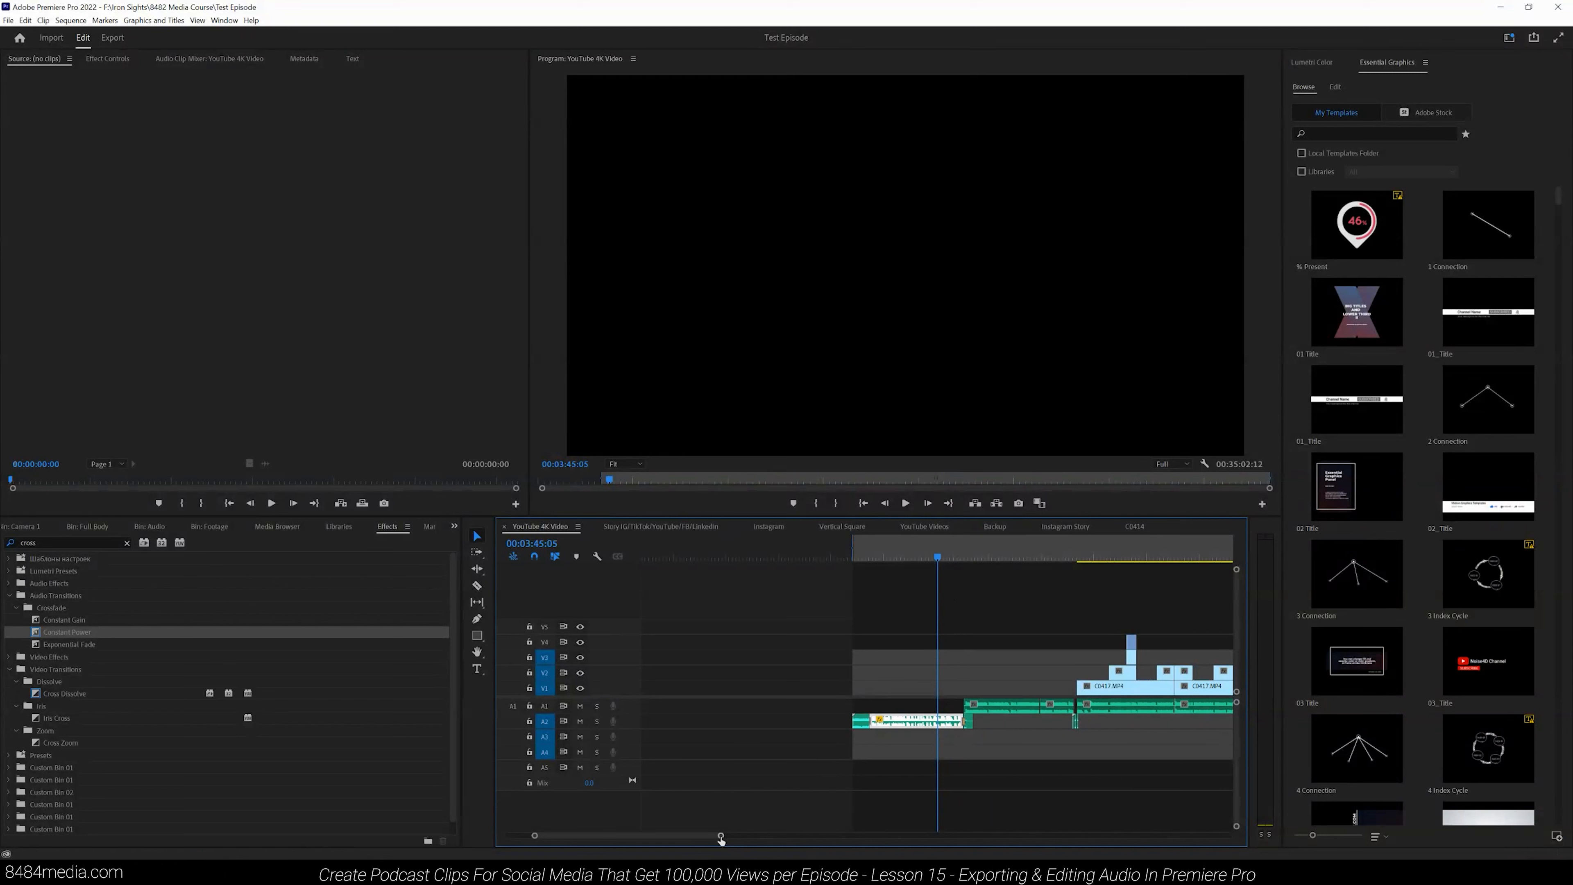
drag(721, 838, 714, 835)
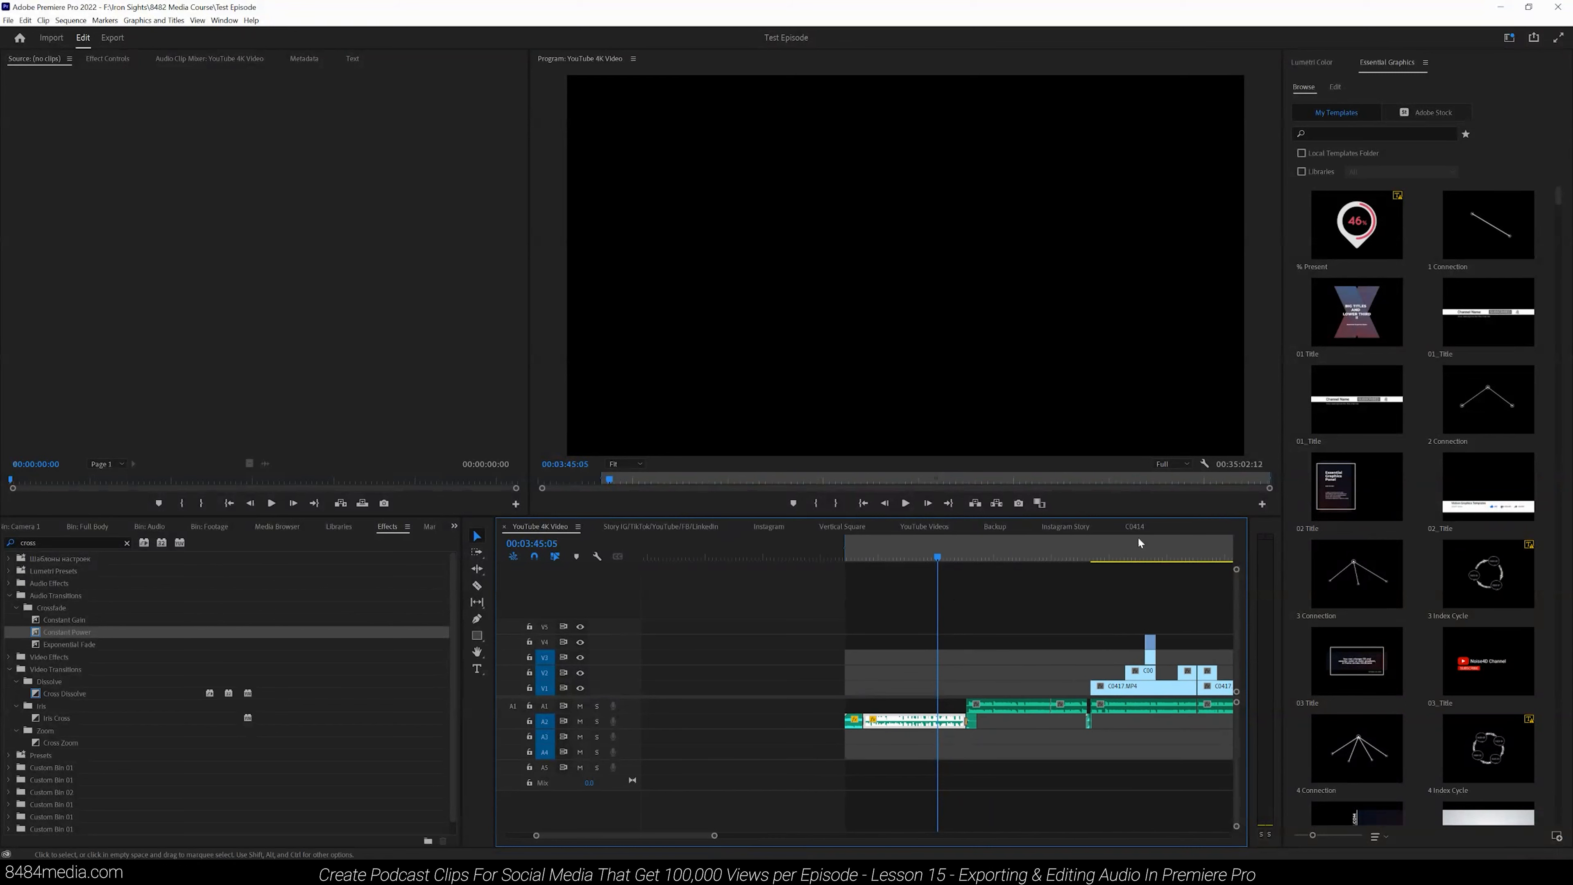
click(1094, 556)
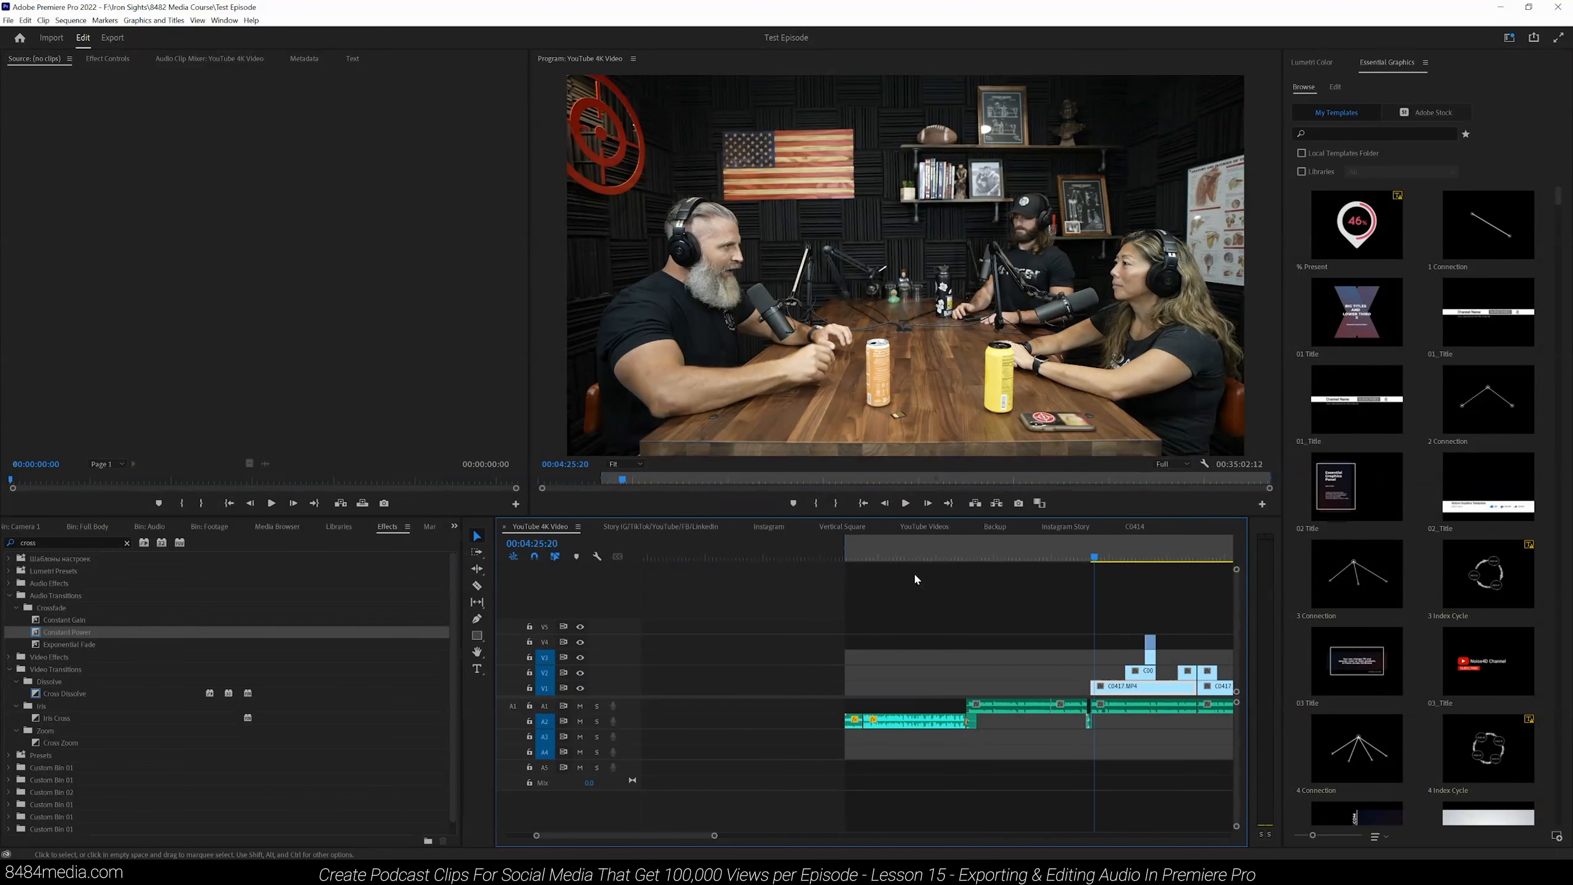
drag(715, 836, 624, 837)
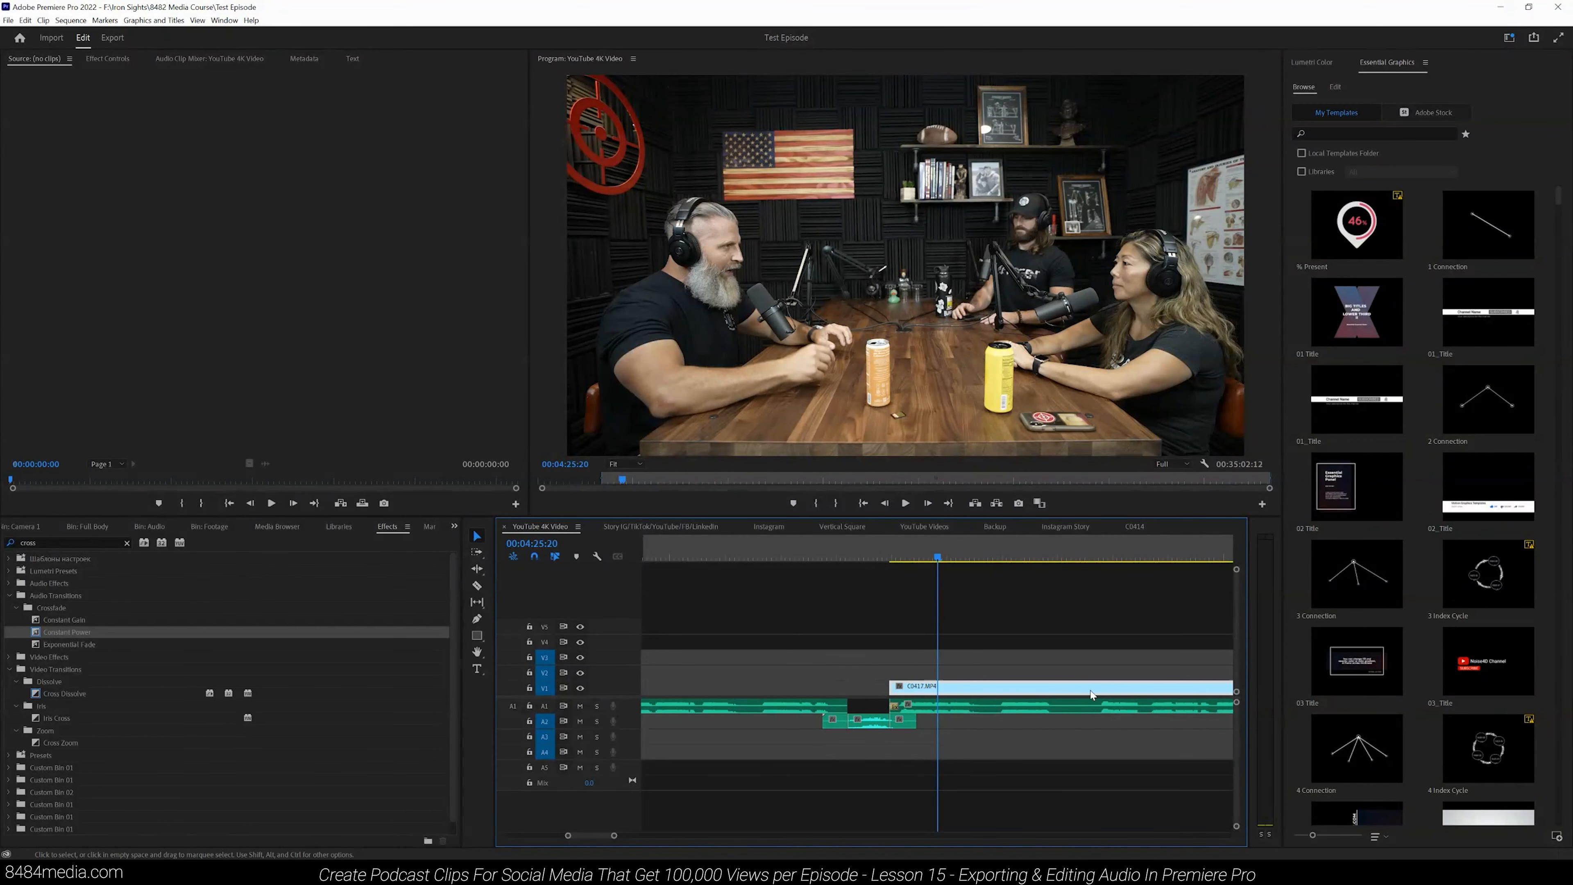
drag(626, 837, 711, 836)
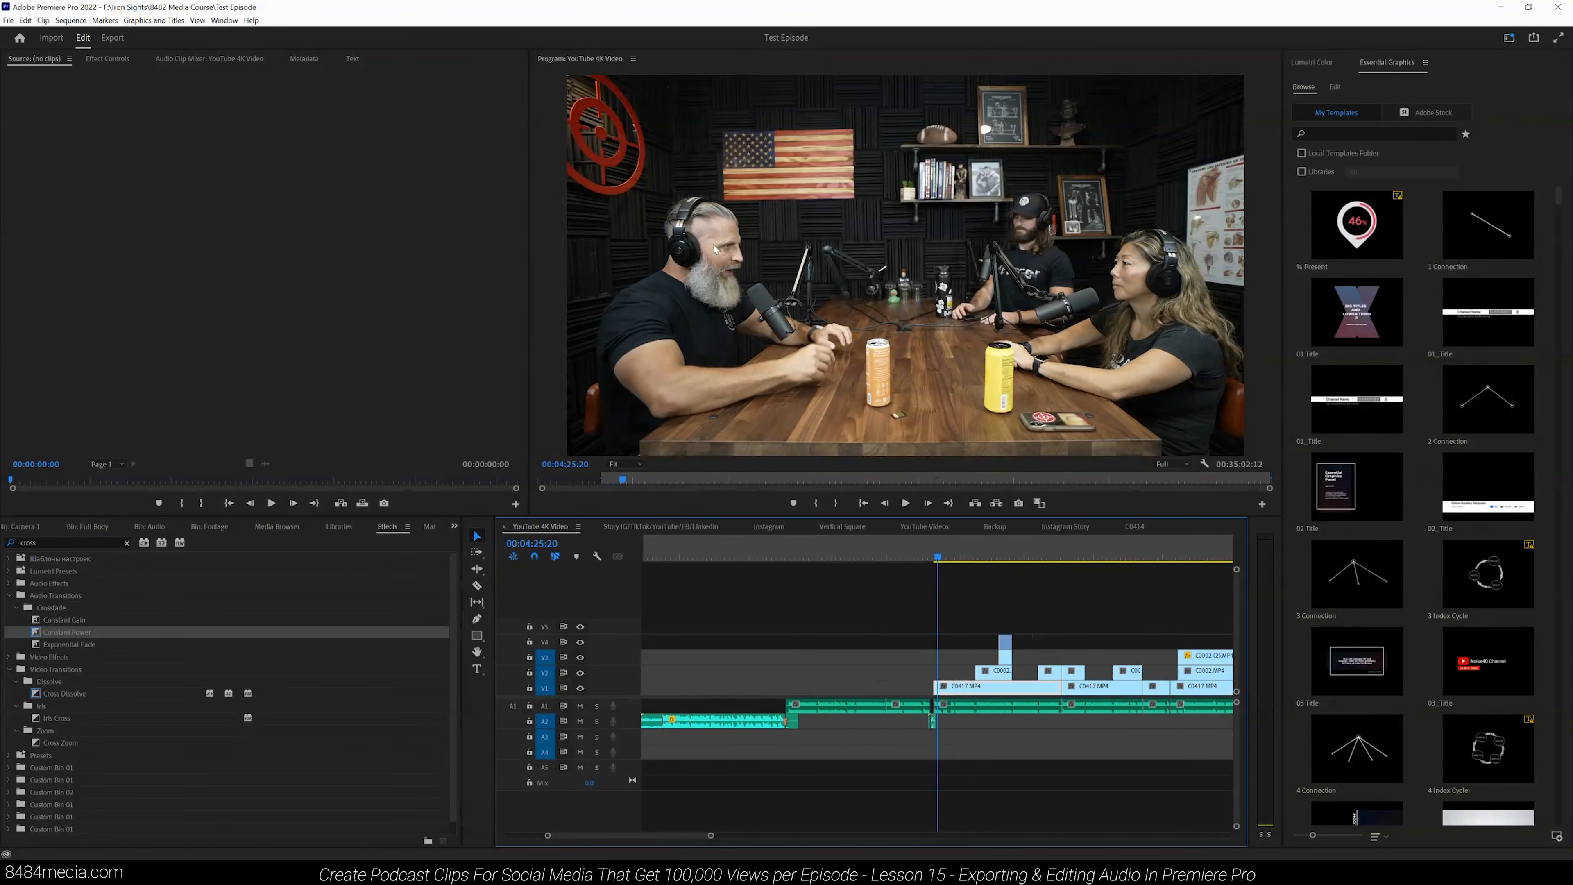
click(870, 556)
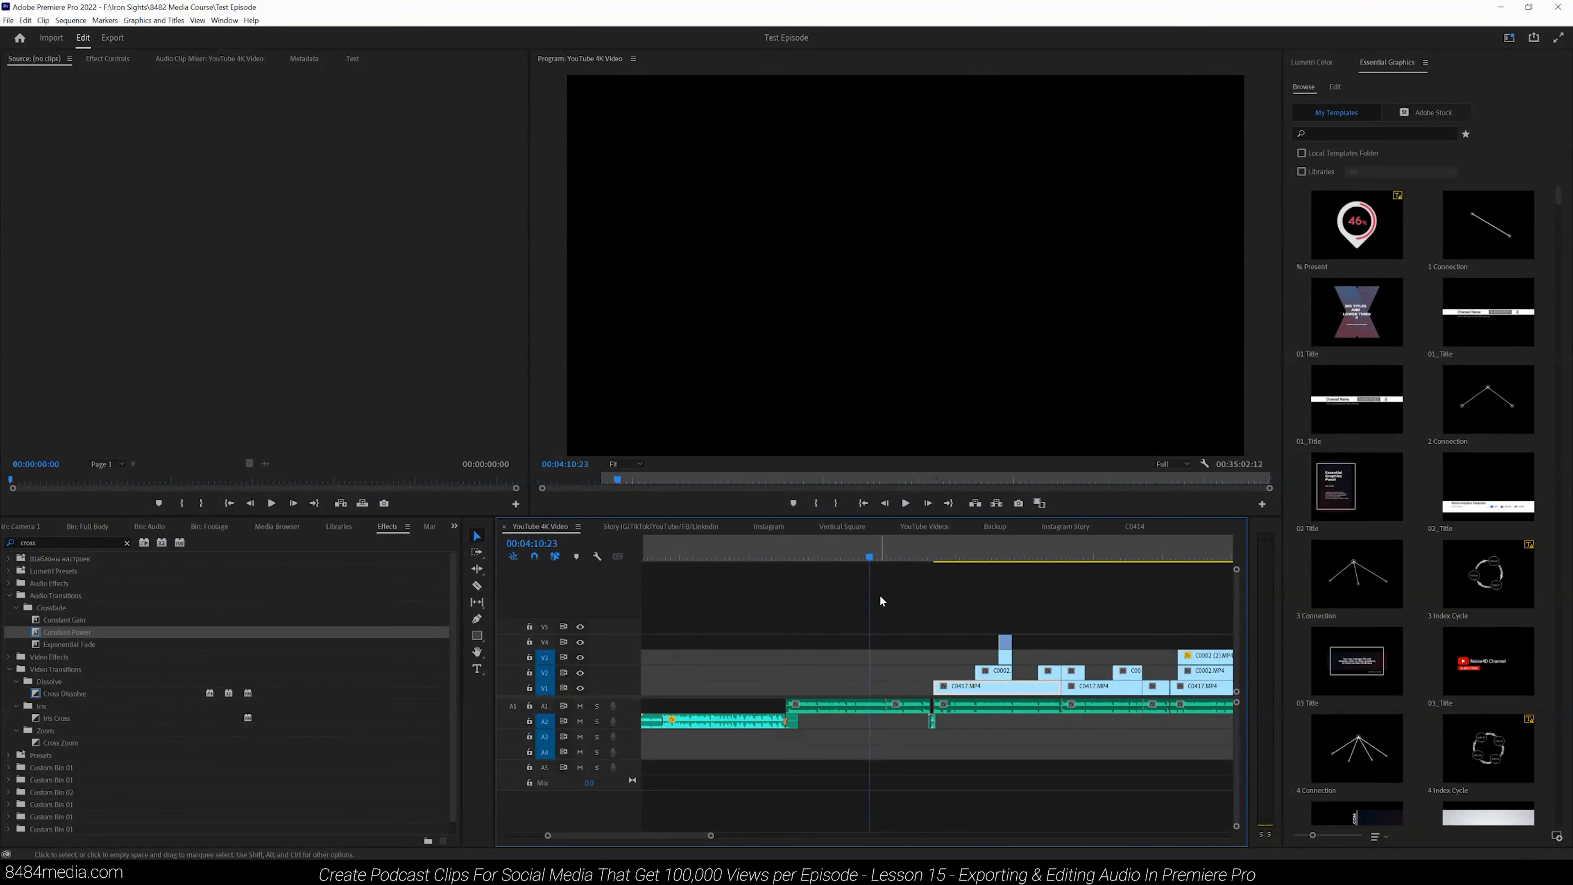
- Play back the audio around the first edit point near the sequence start
key(minus)
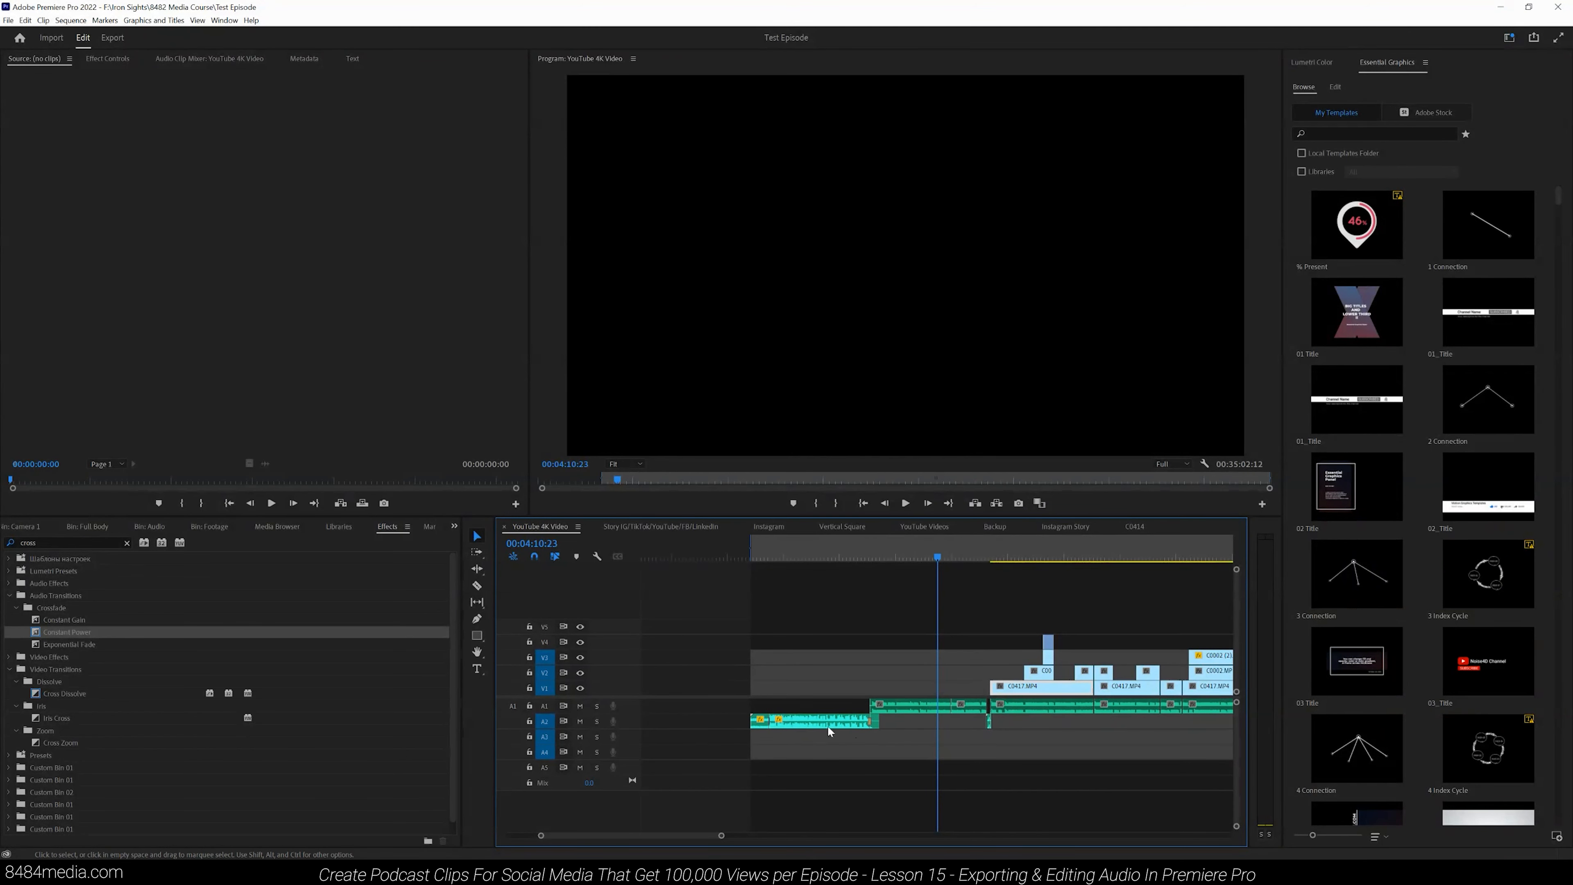
click(753, 559)
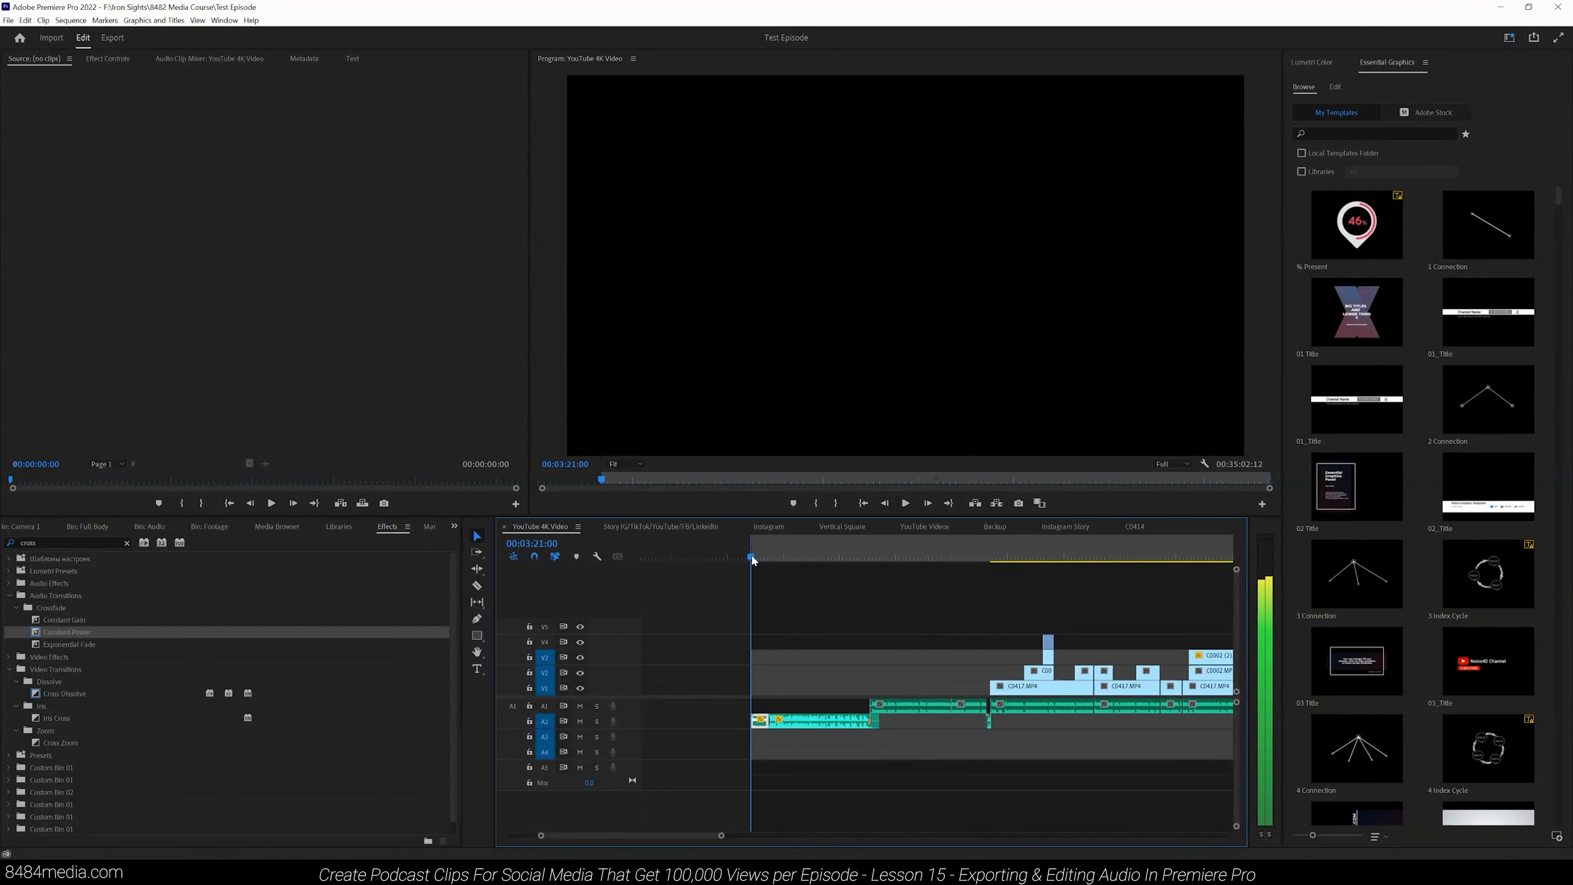
click(905, 502)
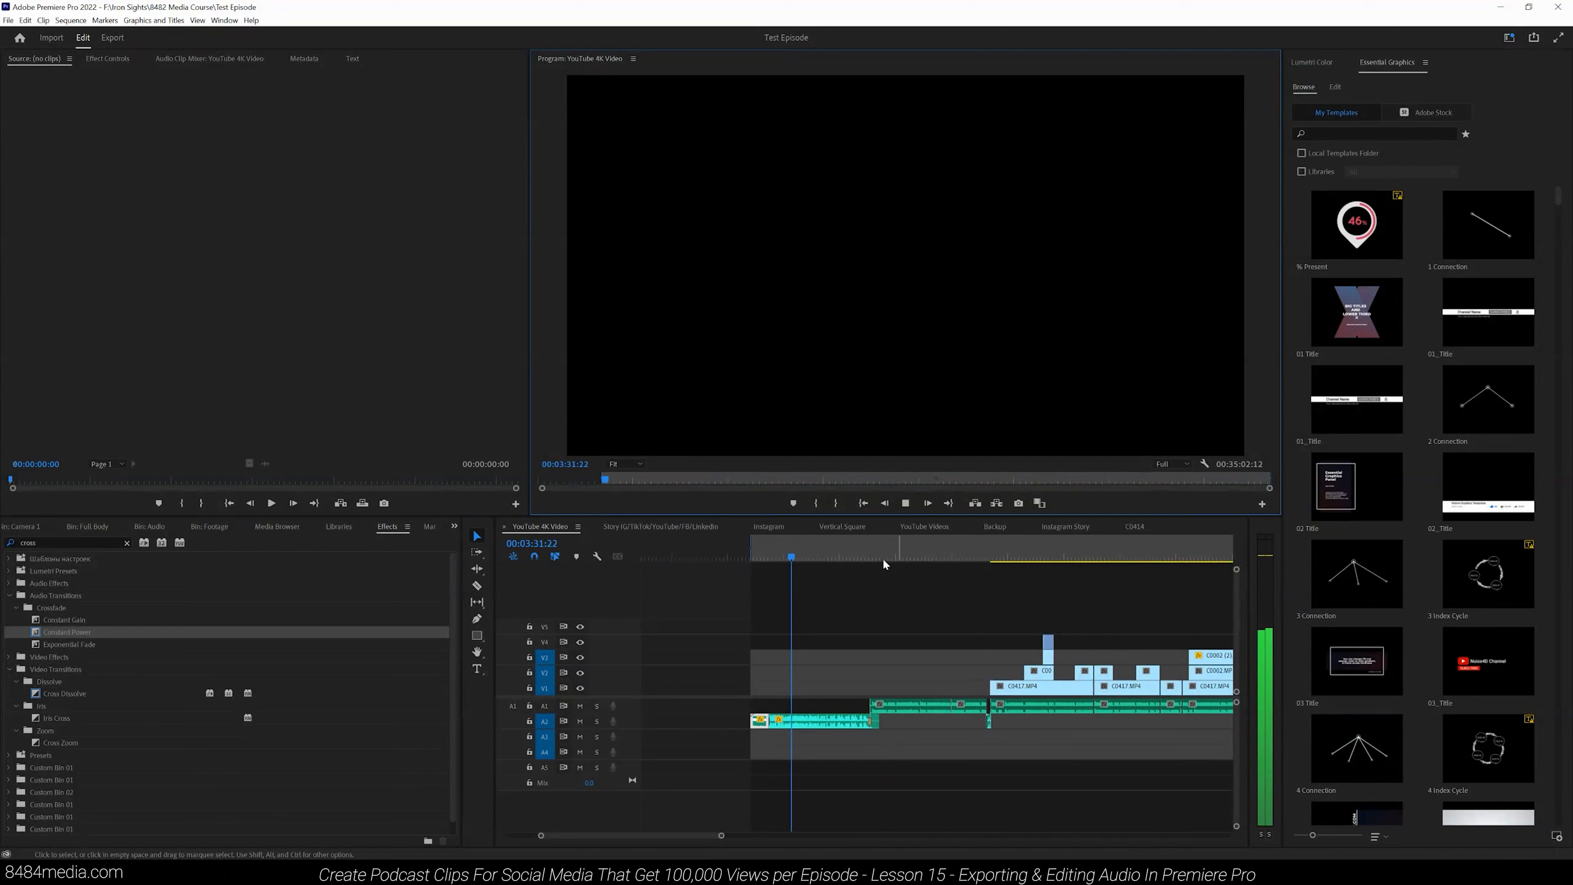
click(859, 553)
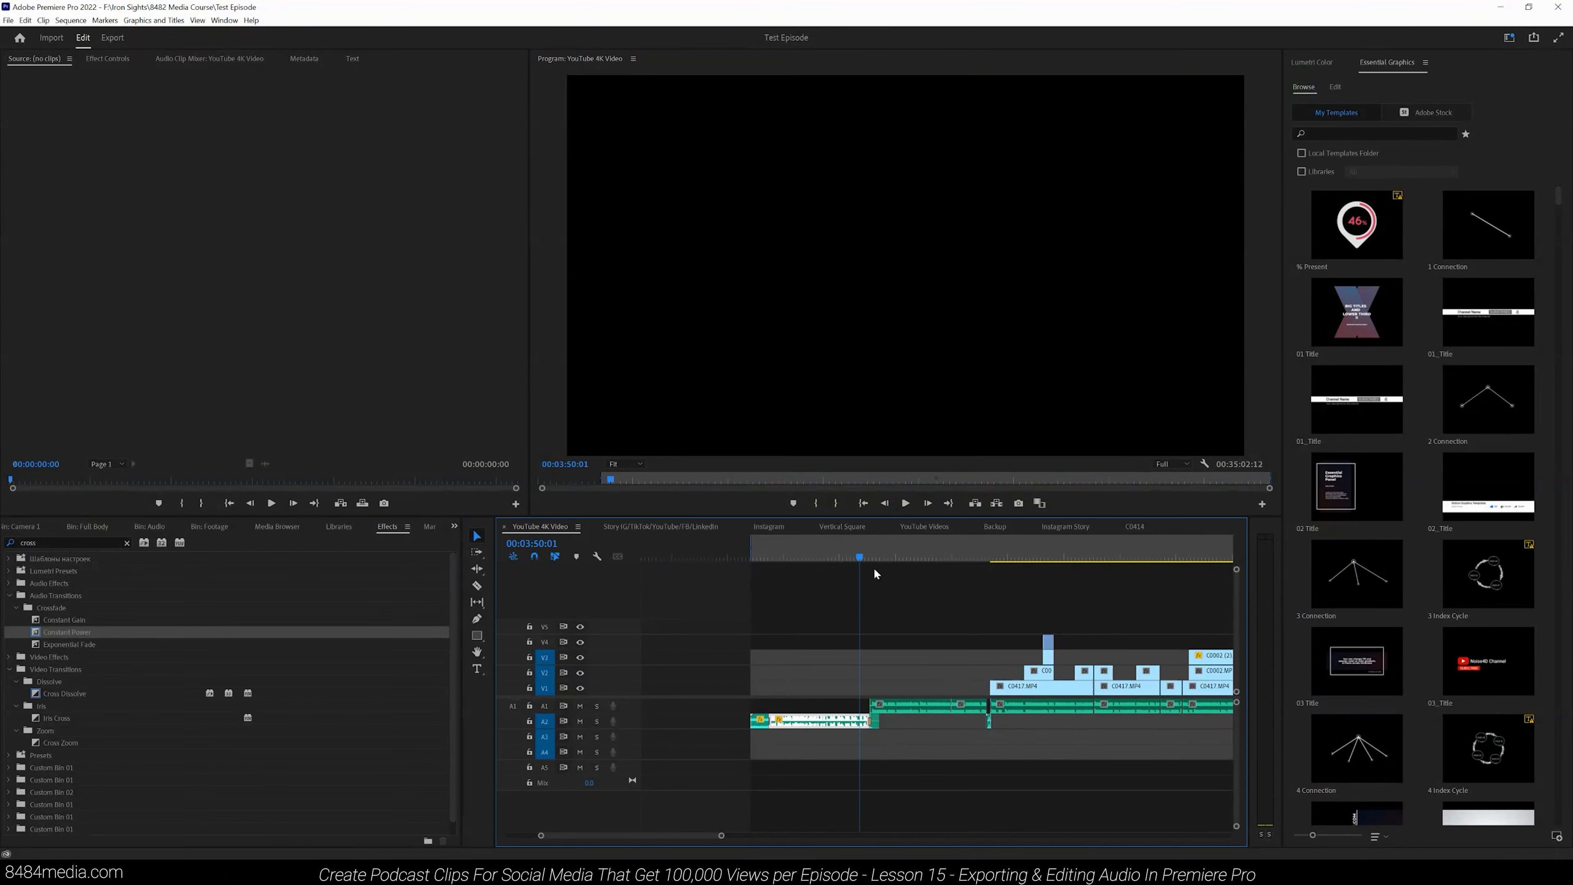
click(906, 503)
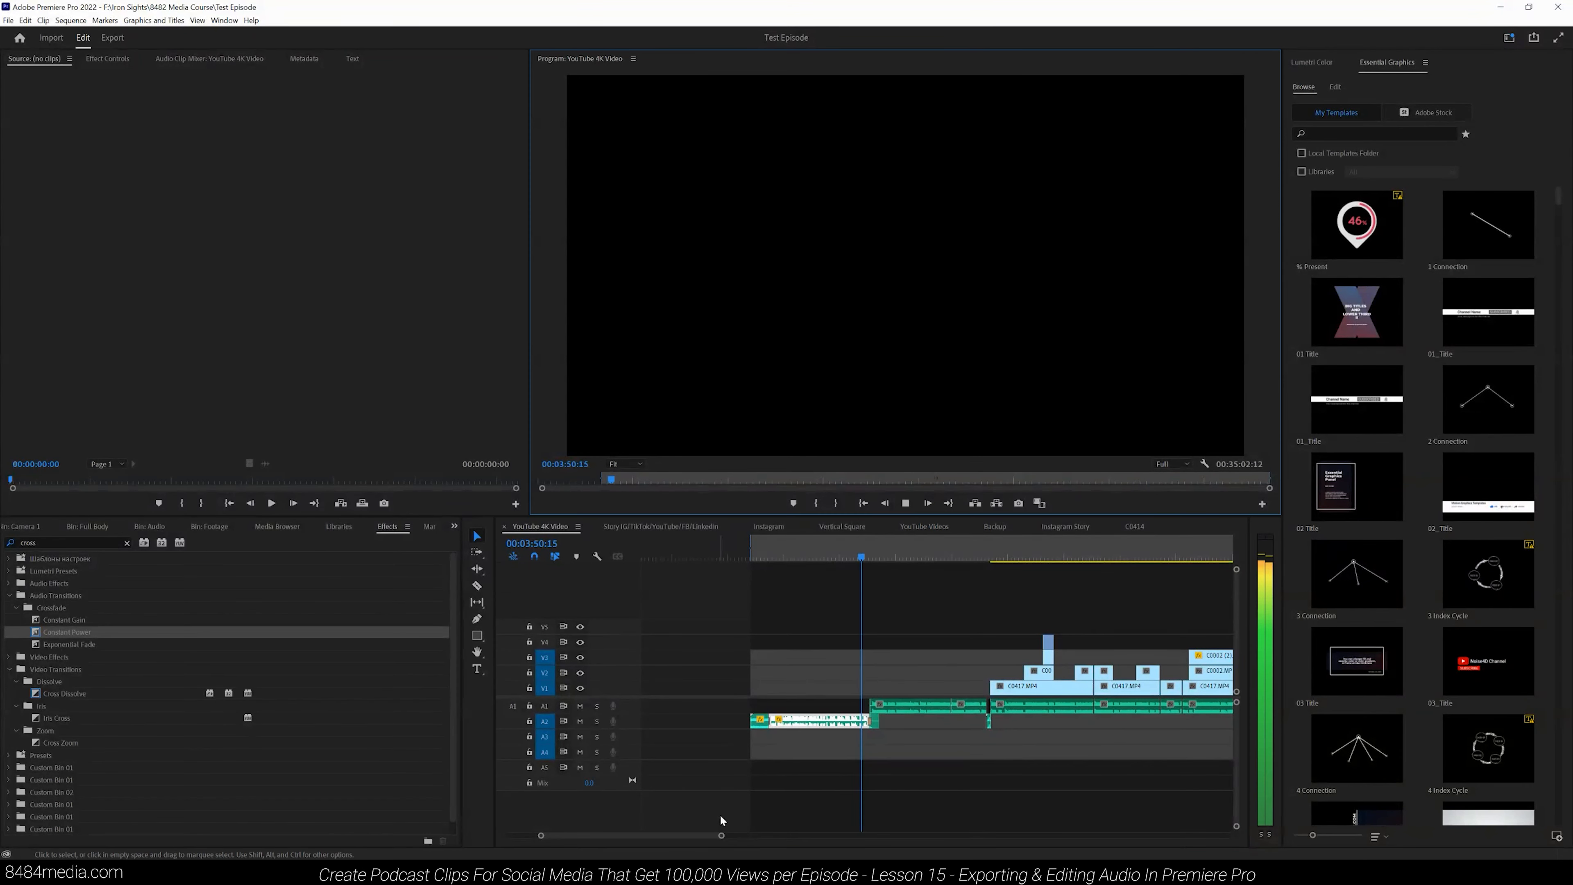
- Apply a Constant Power crossfade to the audio edit point at the playhead, around 00:04:13
mouse_move(722, 835)
mouse_down()
mouse_move(647, 836)
mouse_move(700, 831)
mouse_up()
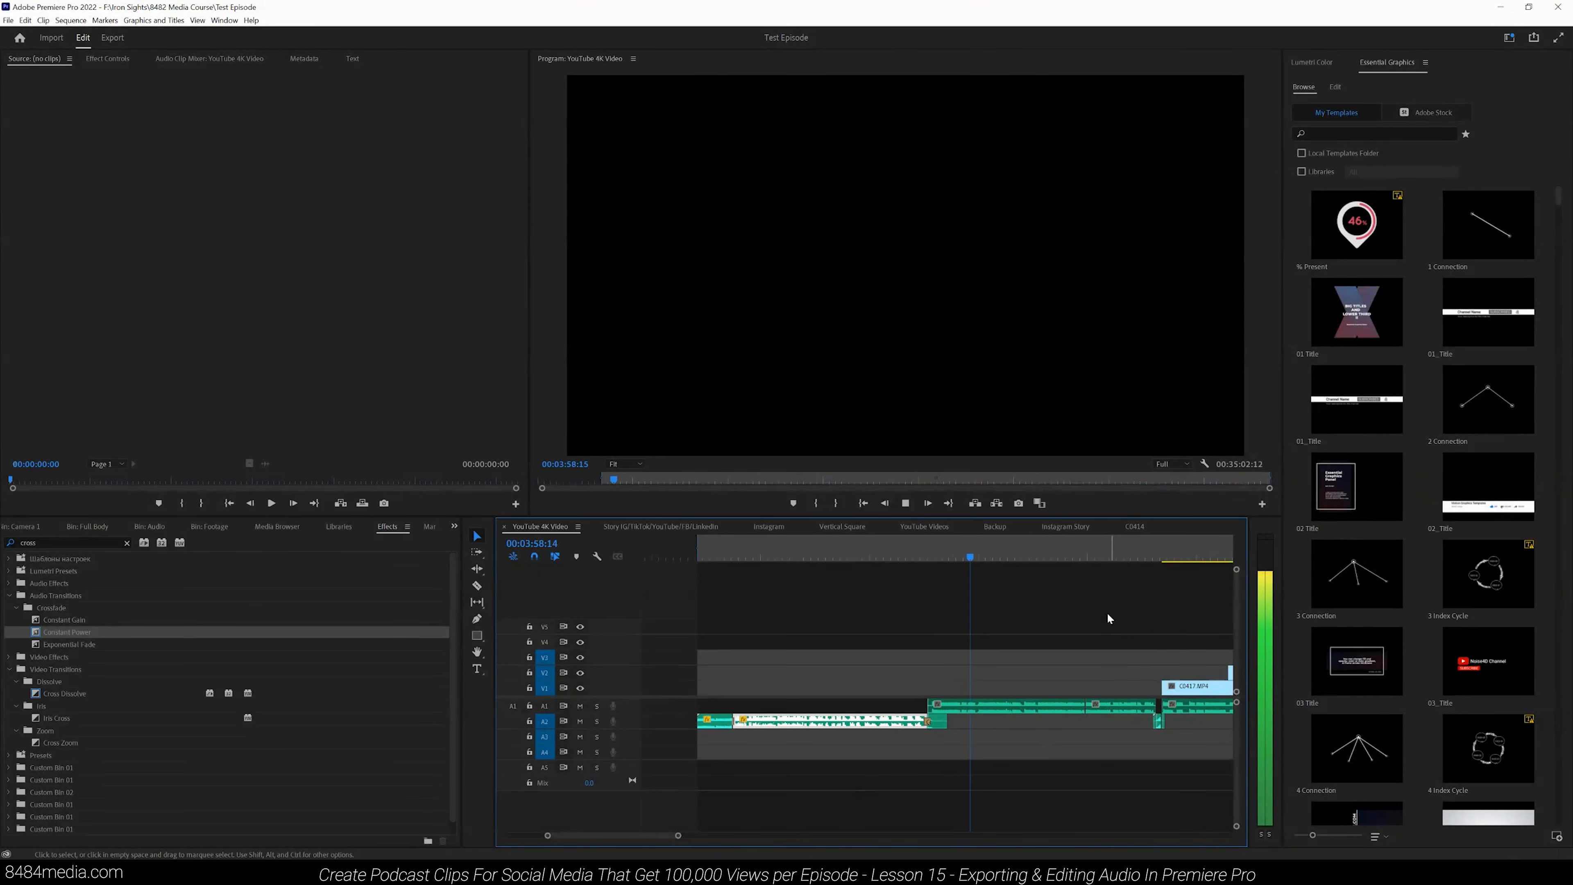
click(1082, 552)
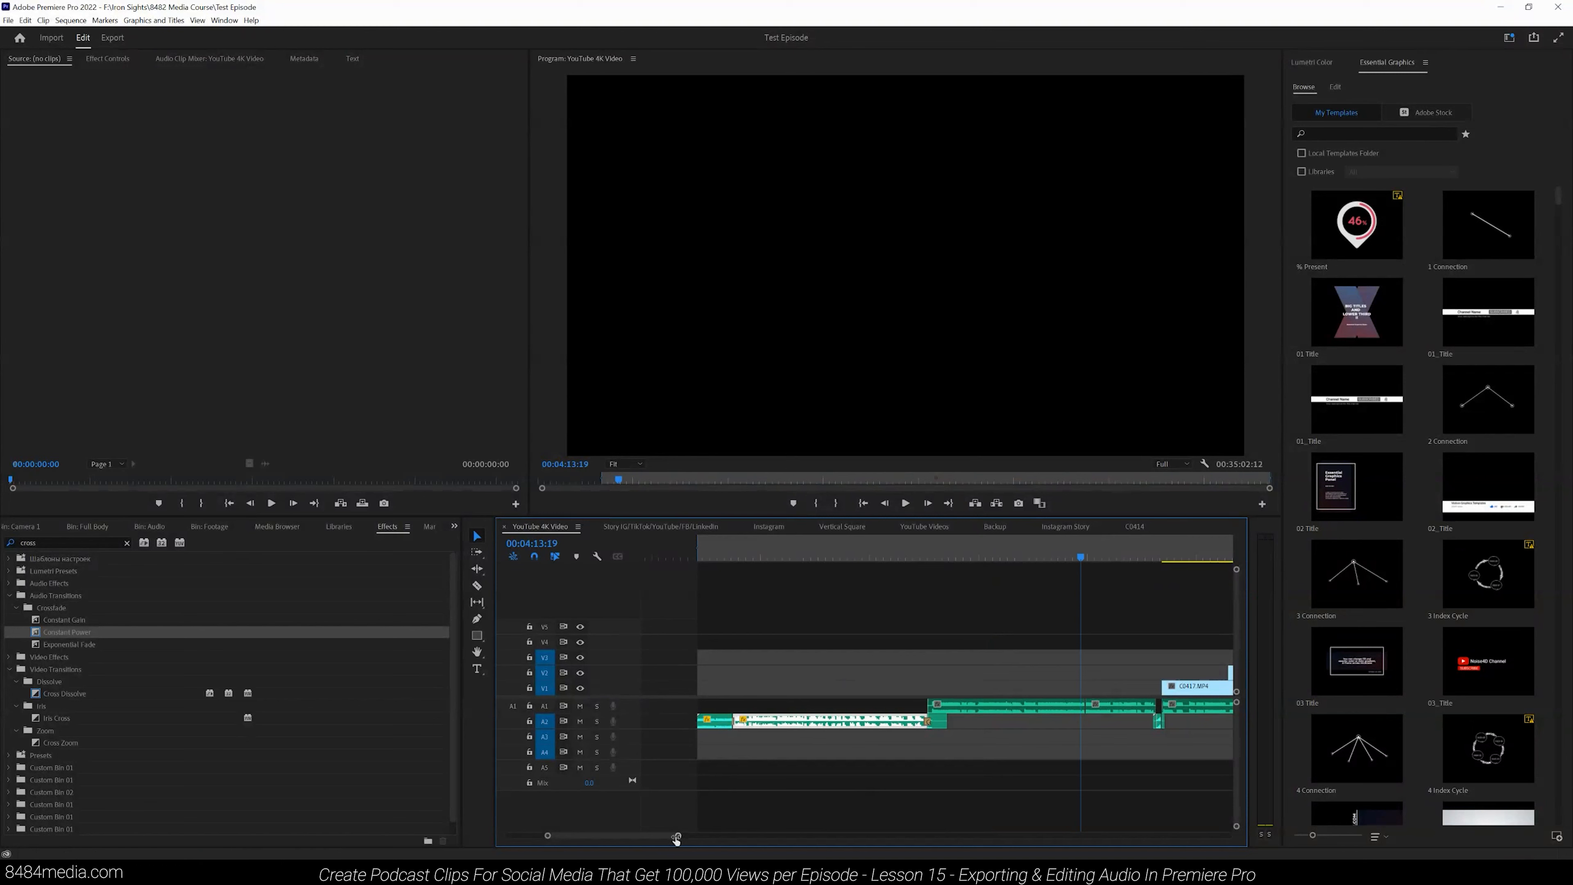
drag(678, 835, 622, 840)
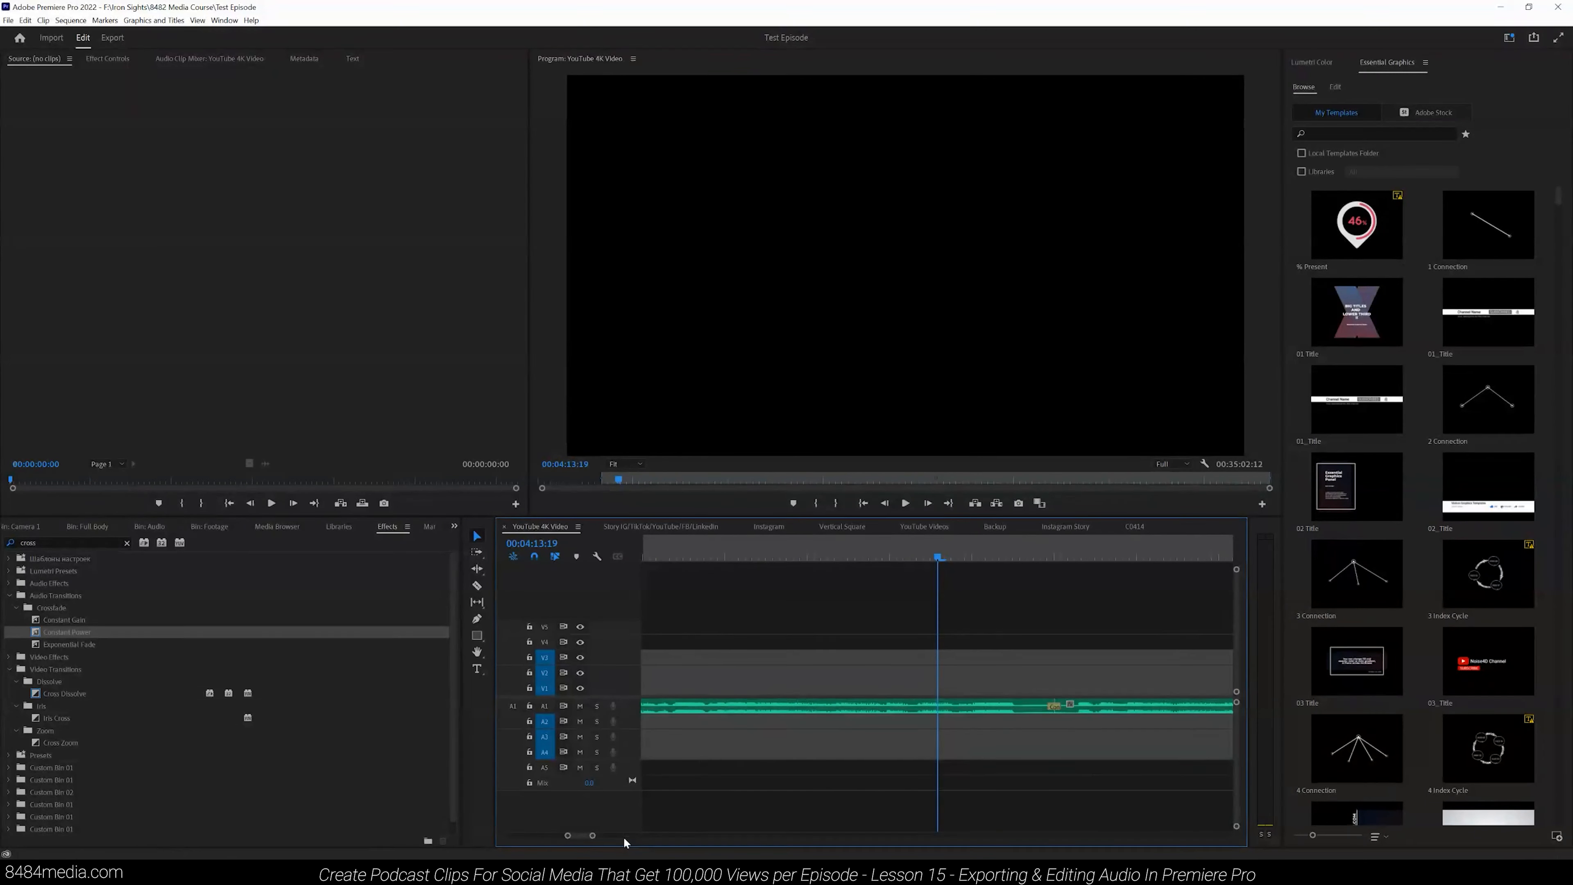
drag(593, 835, 606, 836)
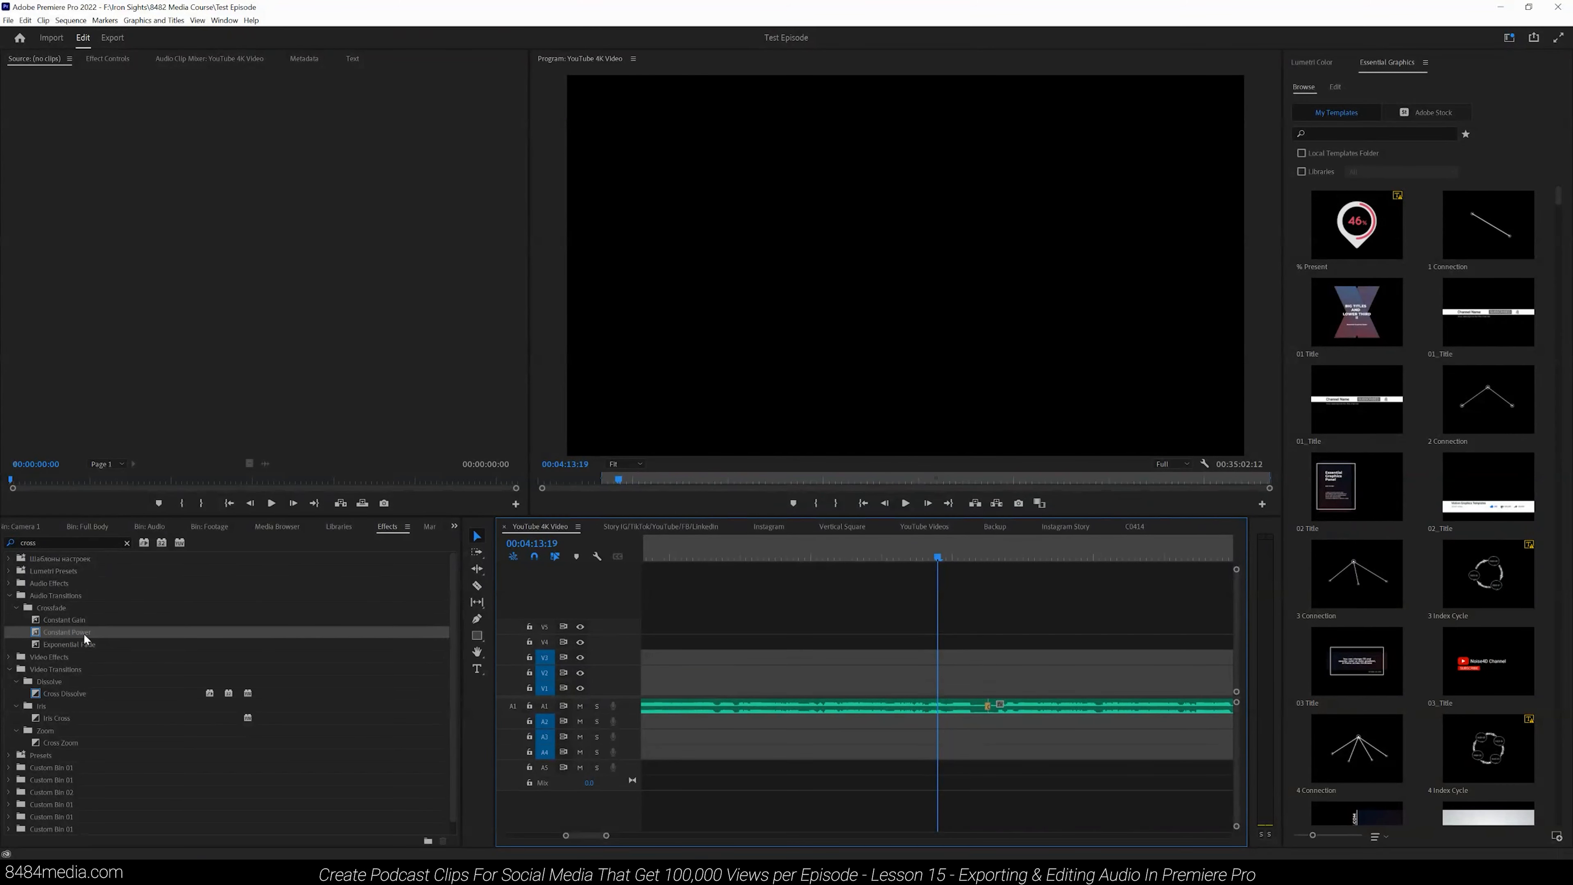
drag(84, 633, 987, 714)
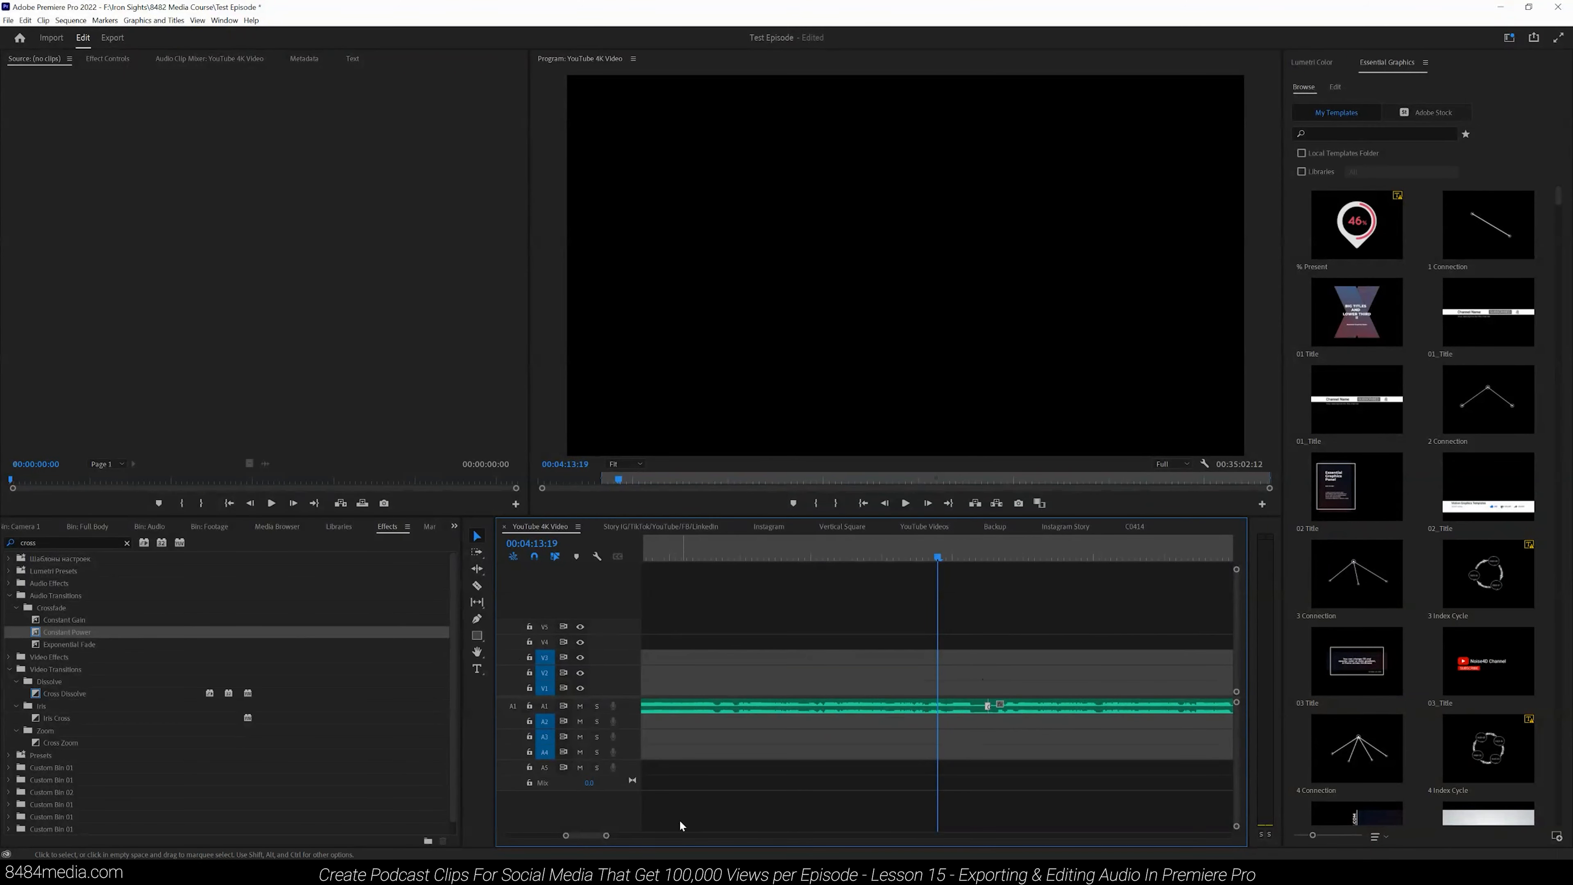
- Play back the audio across the new crossfade to check the transition
drag(606, 836, 657, 835)
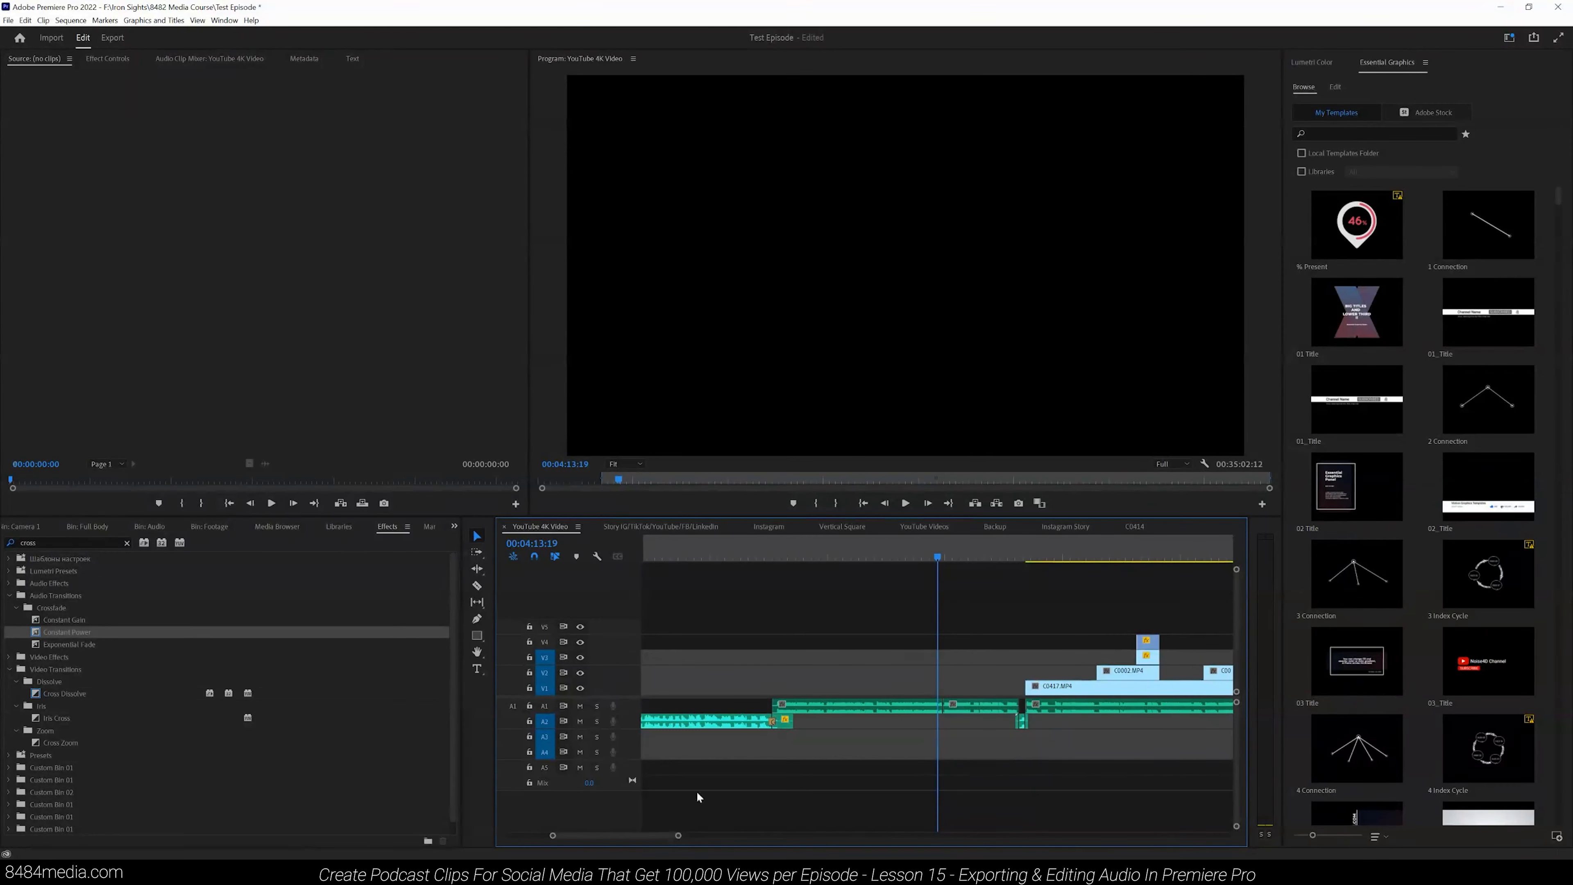
click(920, 556)
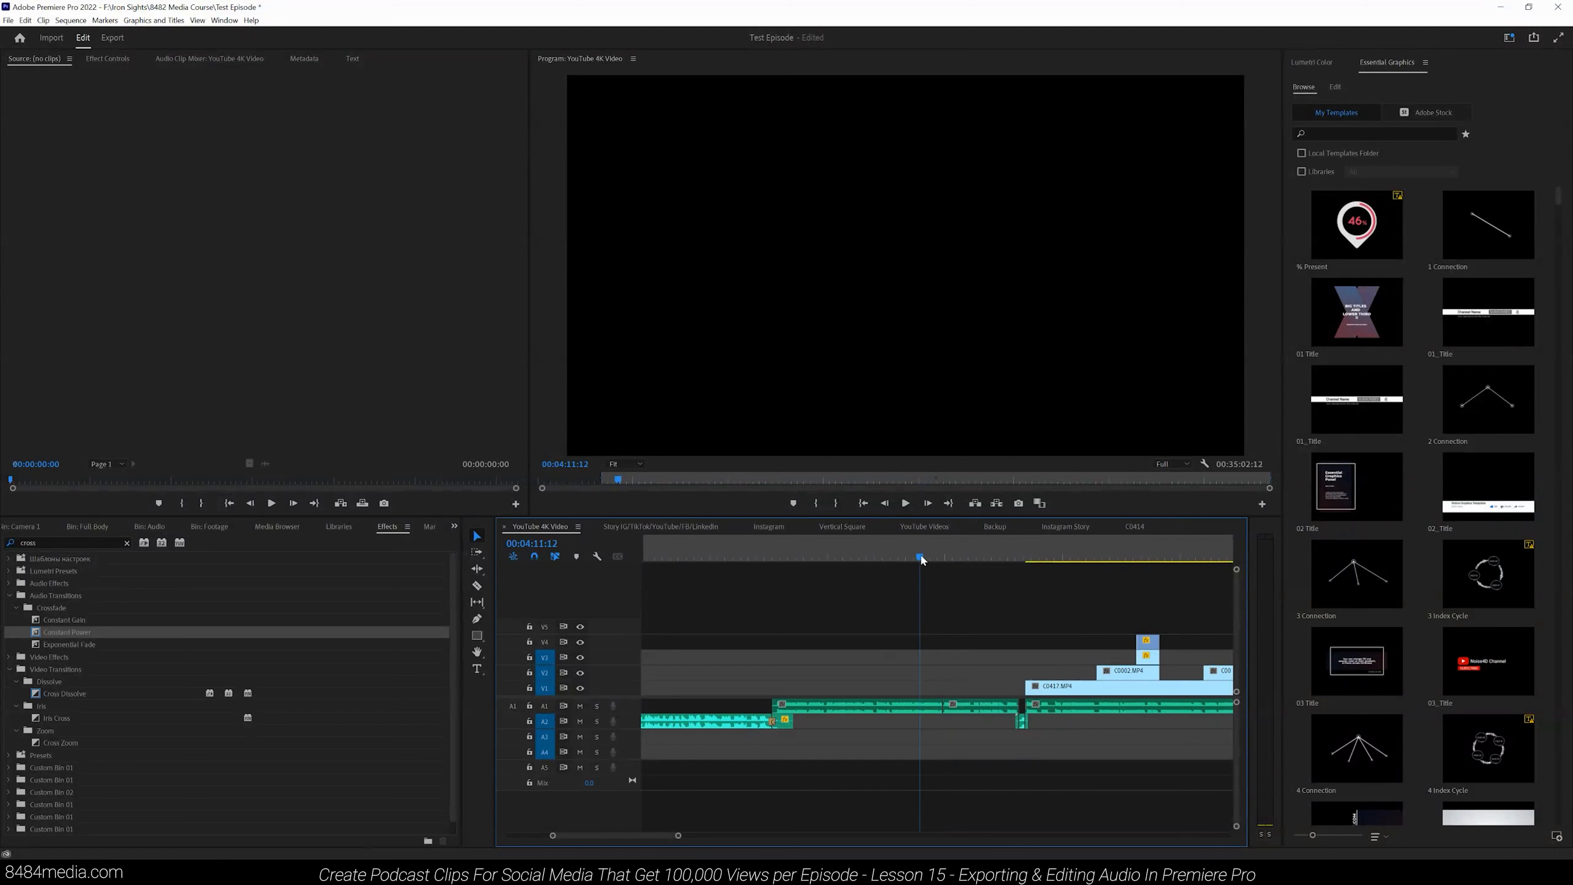
click(905, 503)
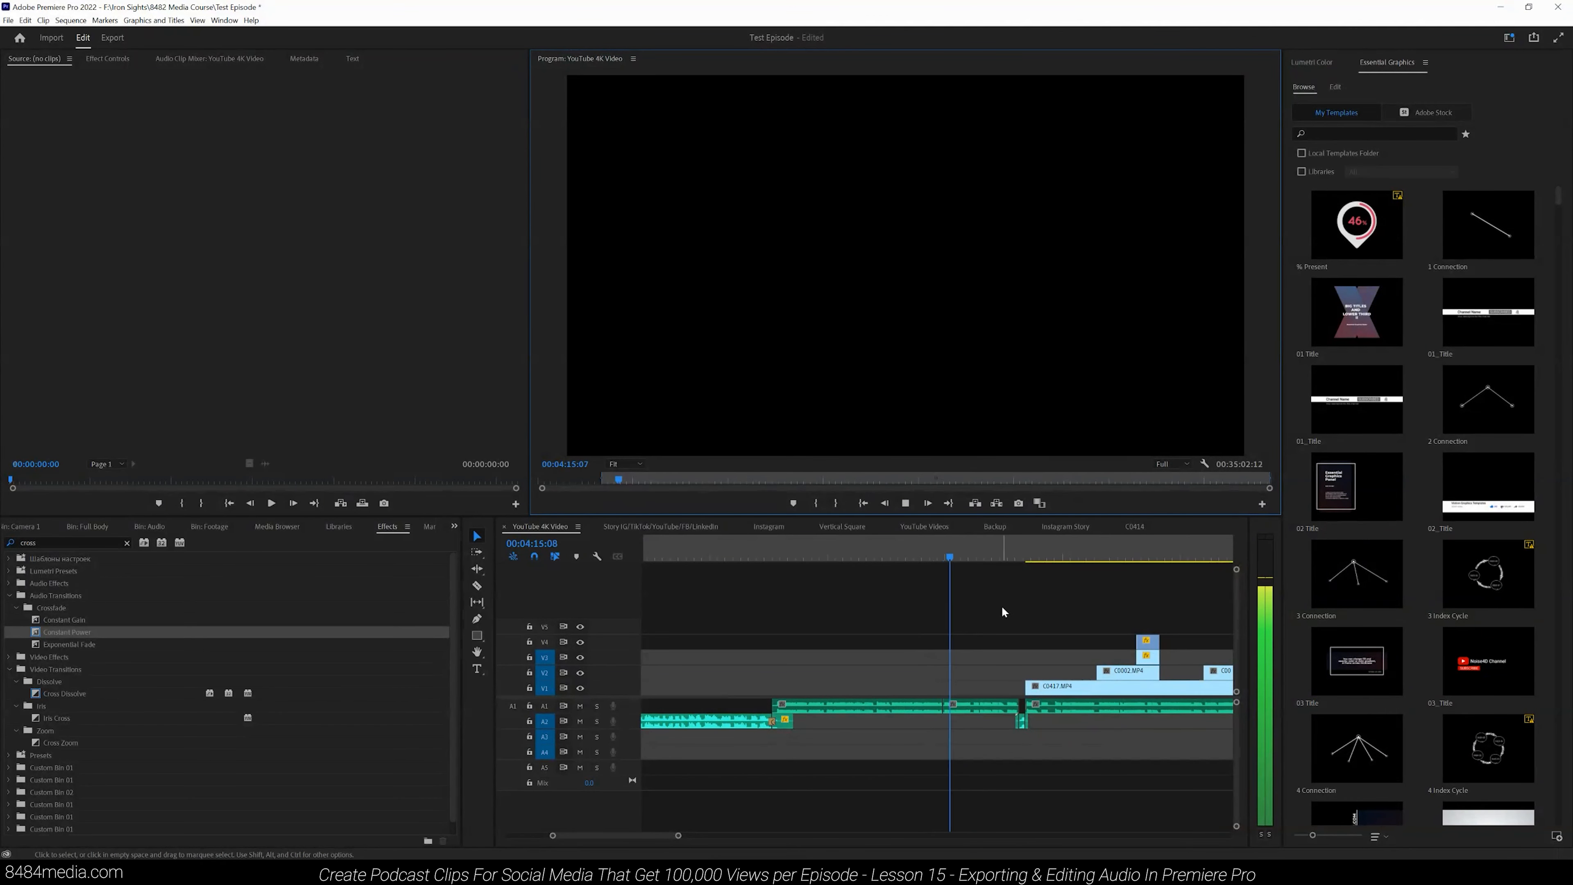
click(1008, 557)
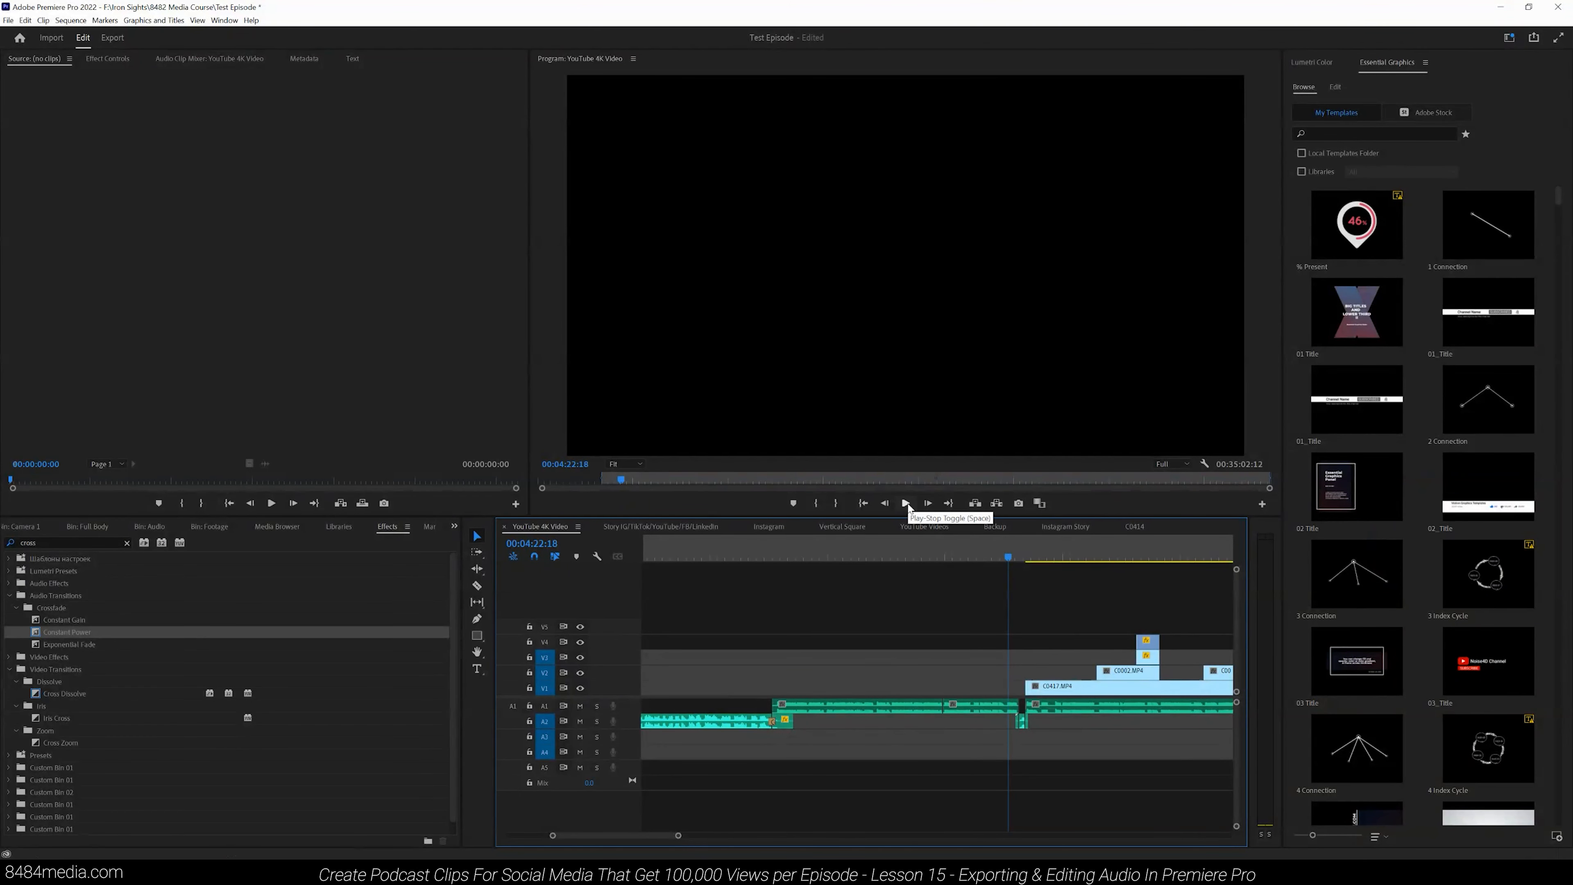
click(906, 503)
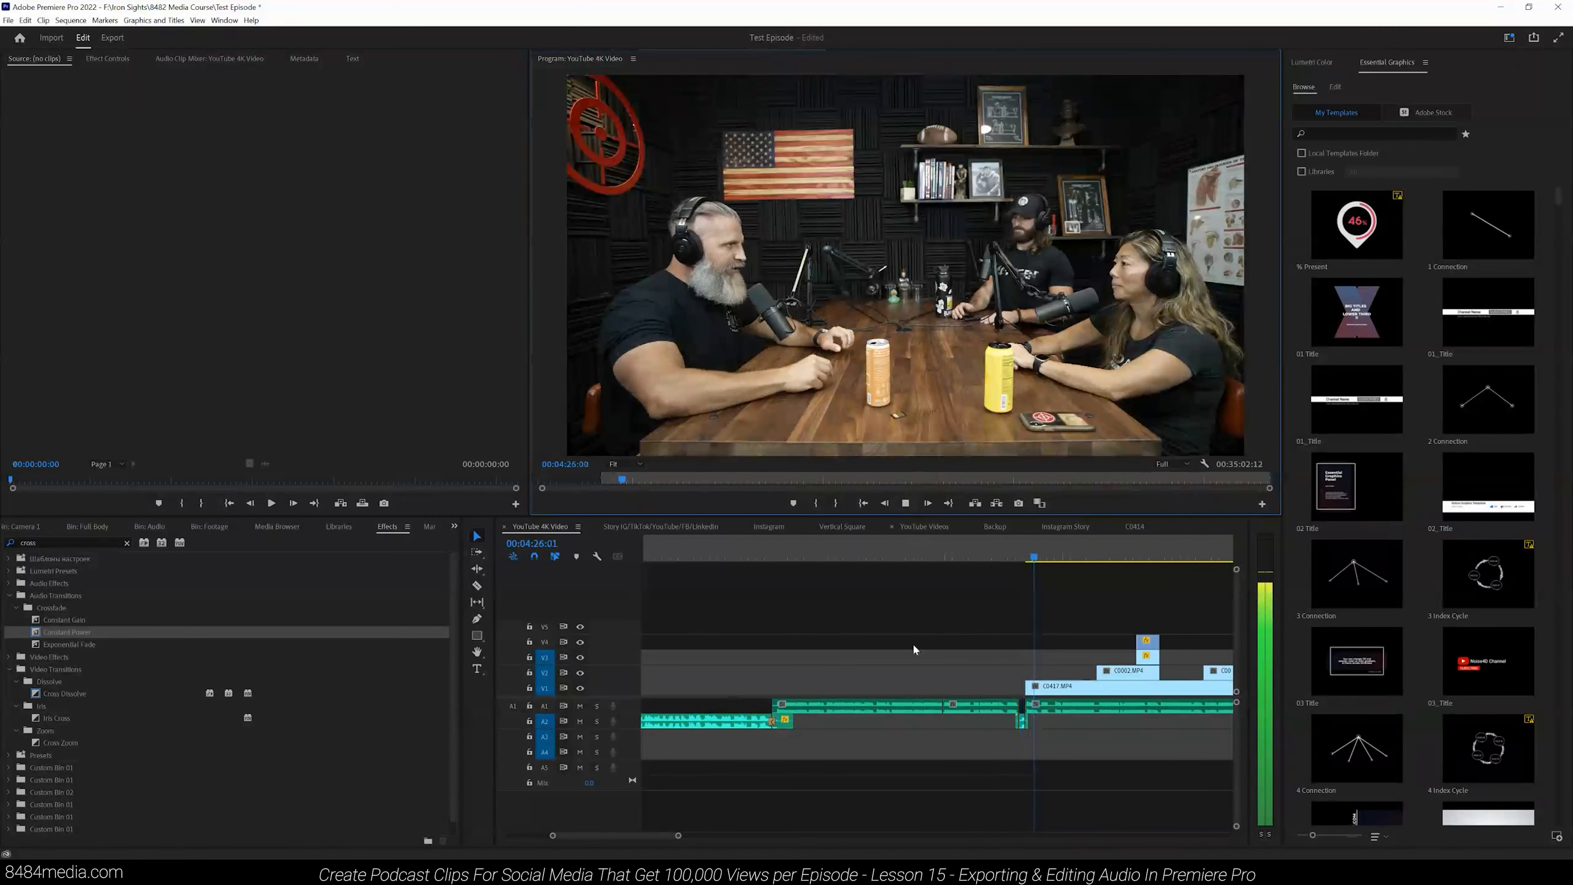
drag(678, 836, 740, 837)
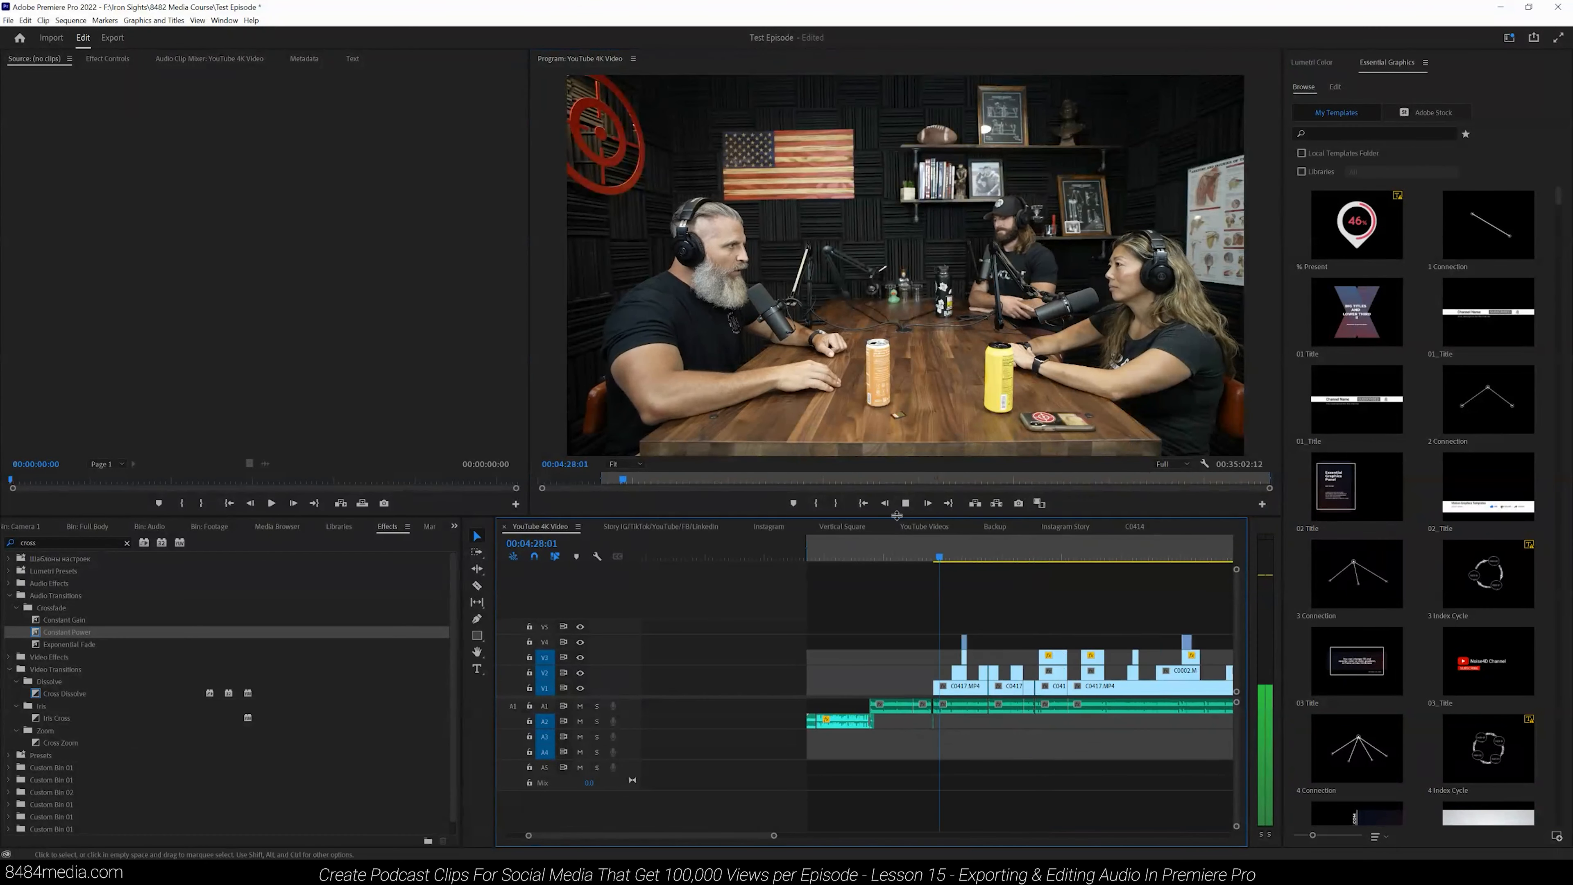
click(905, 503)
- Examine and play back the audio edit point at the end of the sequence
drag(774, 836, 1282, 809)
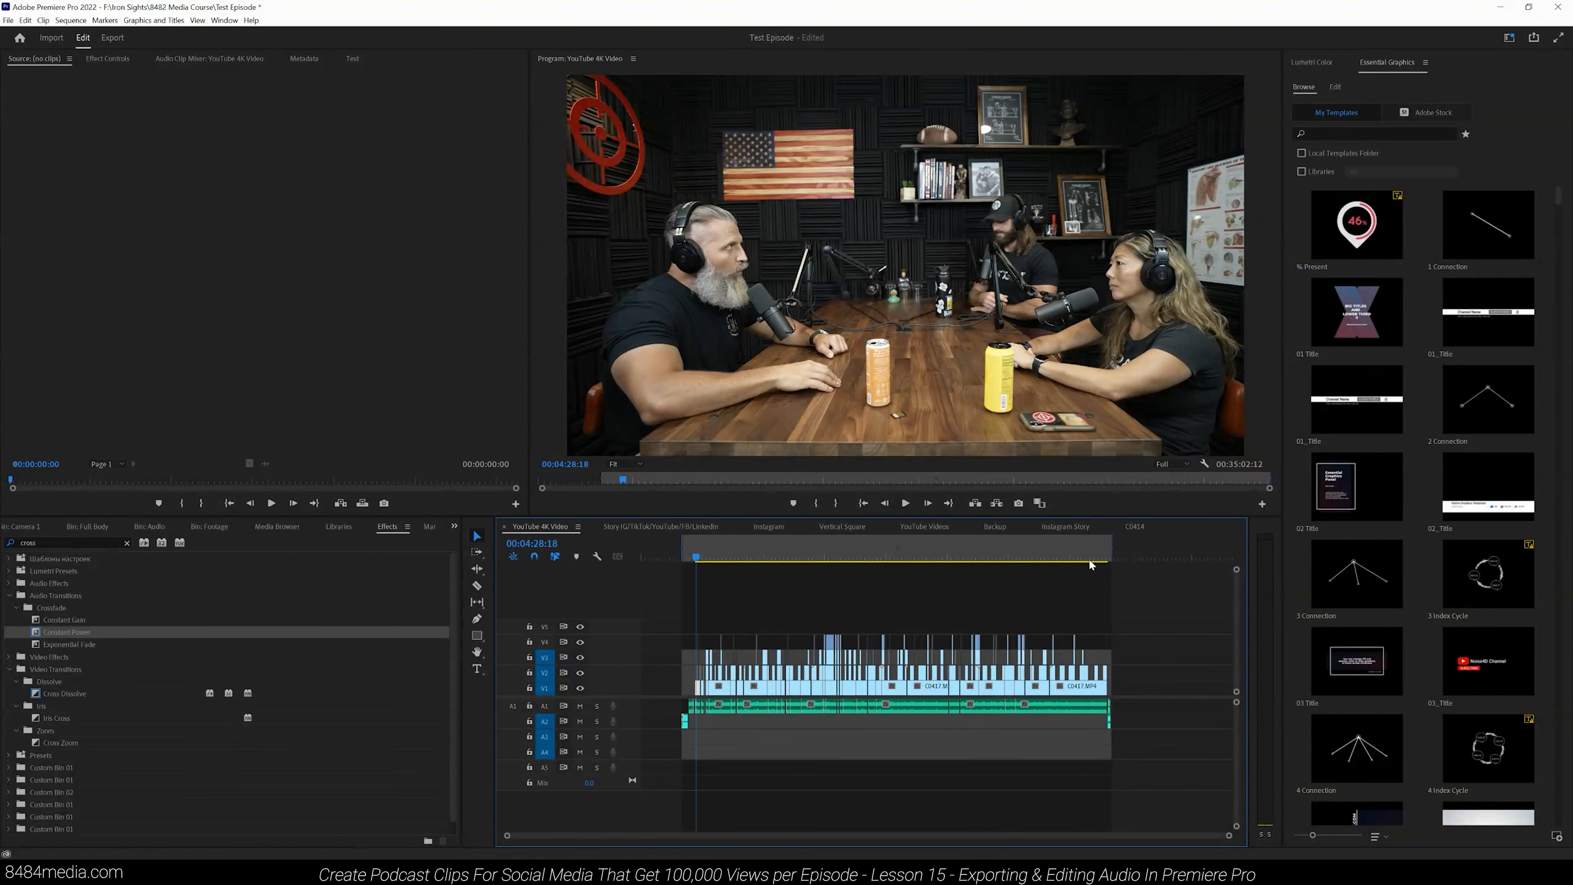
click(1106, 557)
drag(1229, 836, 929, 854)
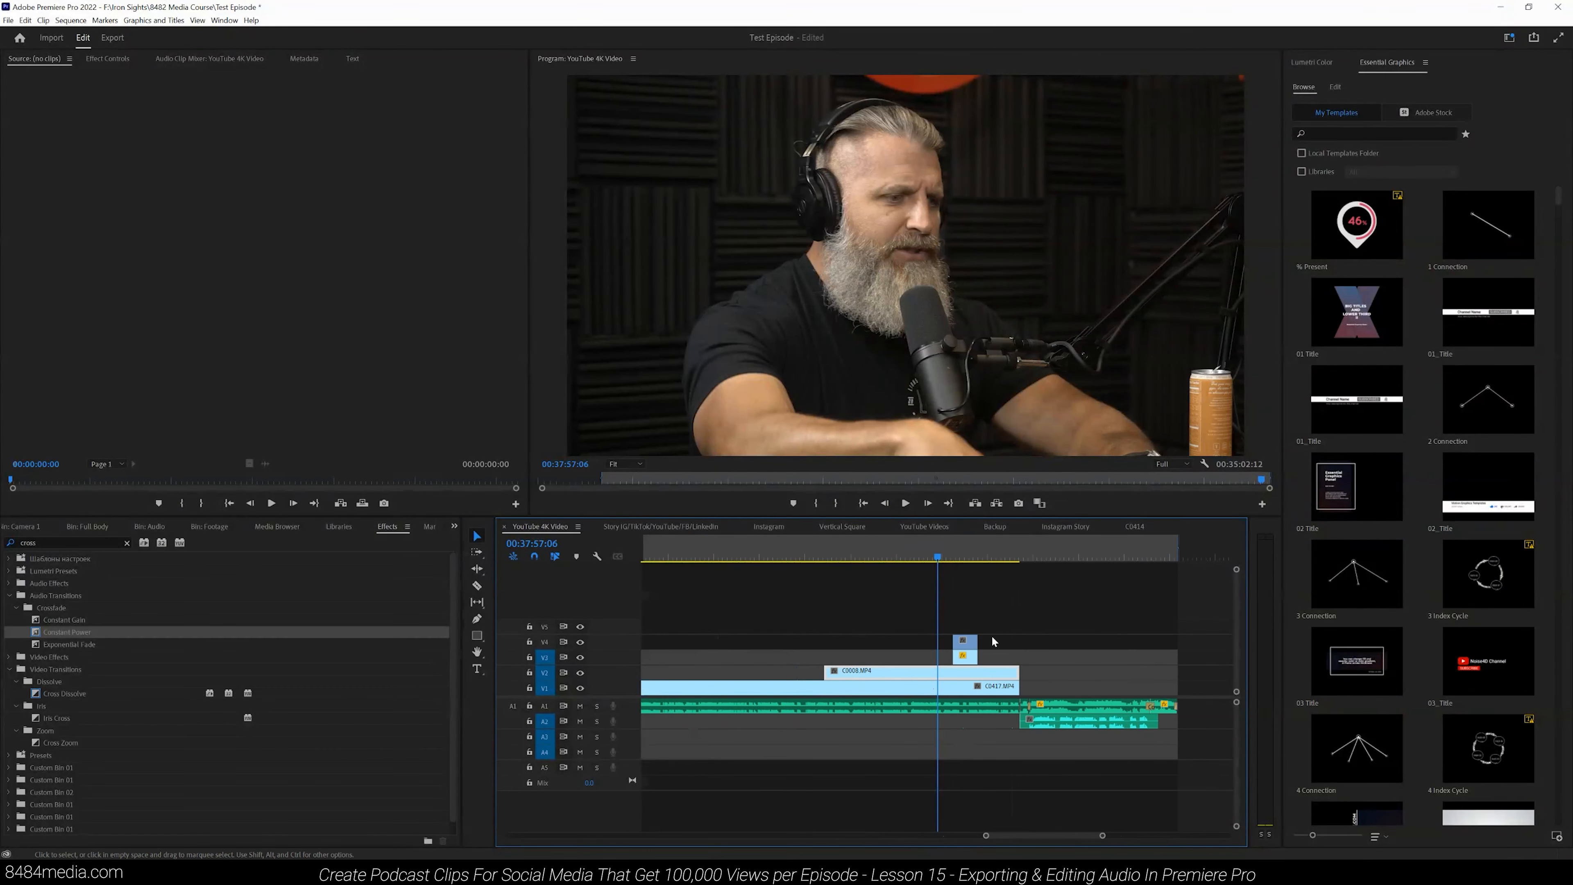
click(997, 556)
click(905, 503)
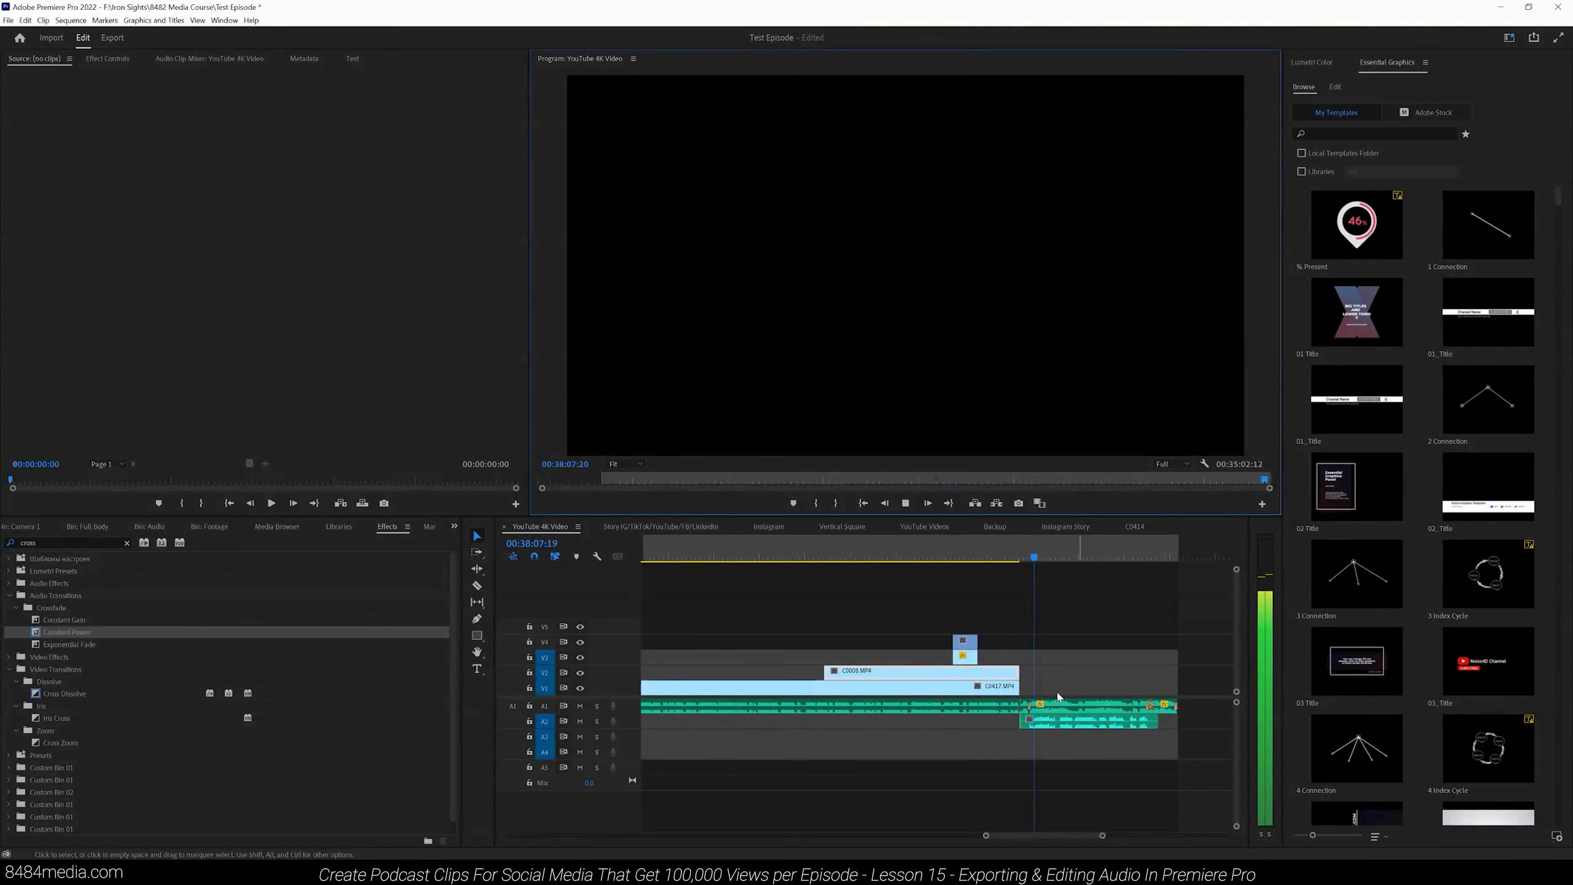
drag(1102, 838, 1084, 839)
click(906, 504)
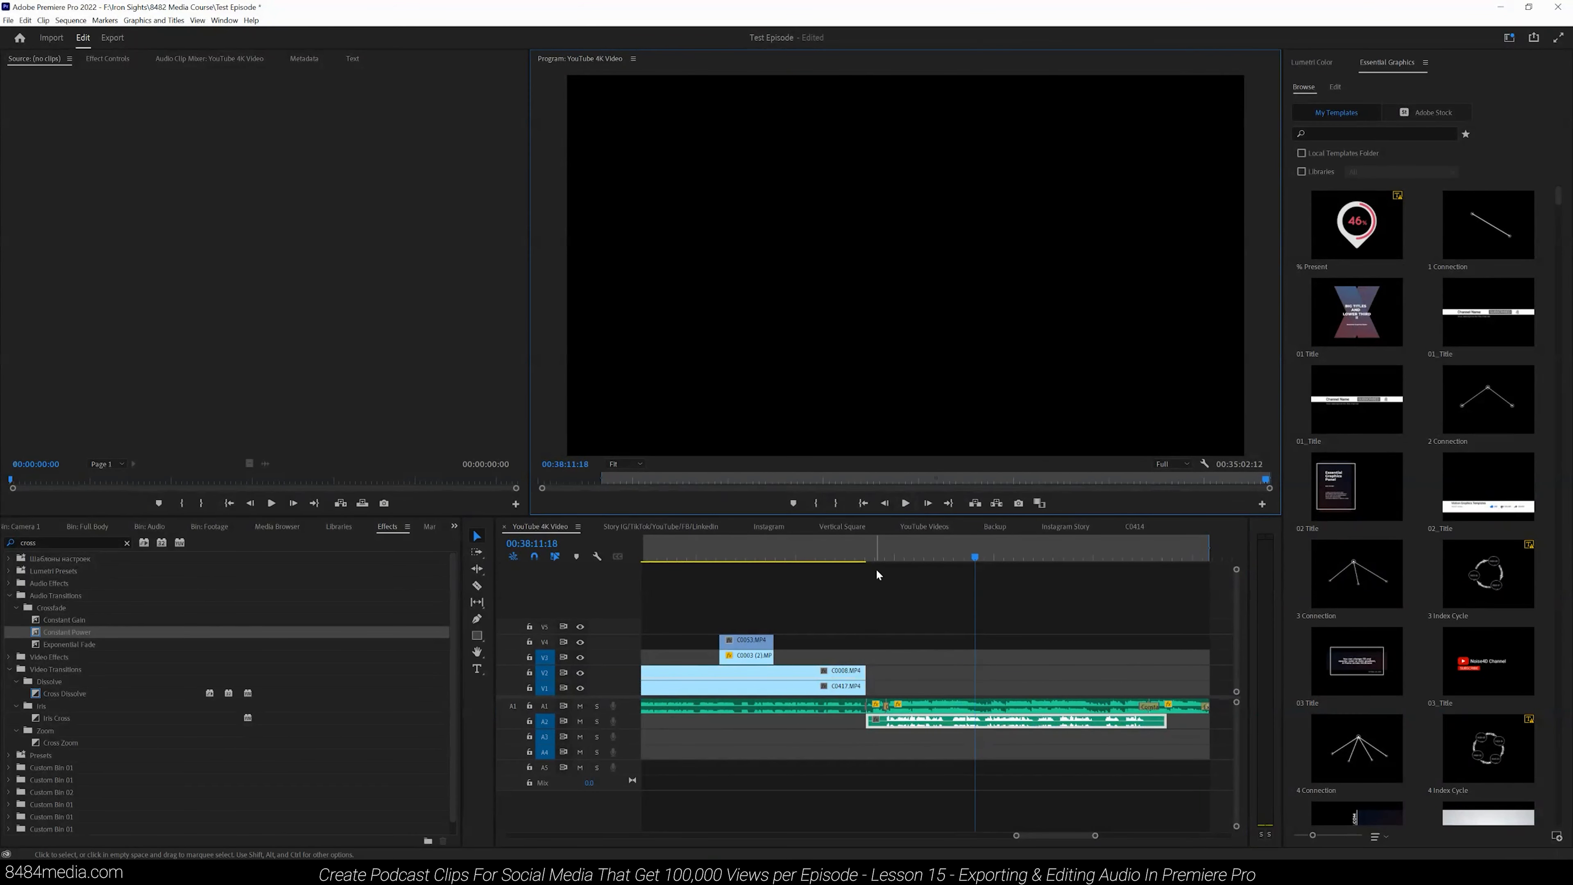
click(859, 550)
drag(1096, 837, 1063, 843)
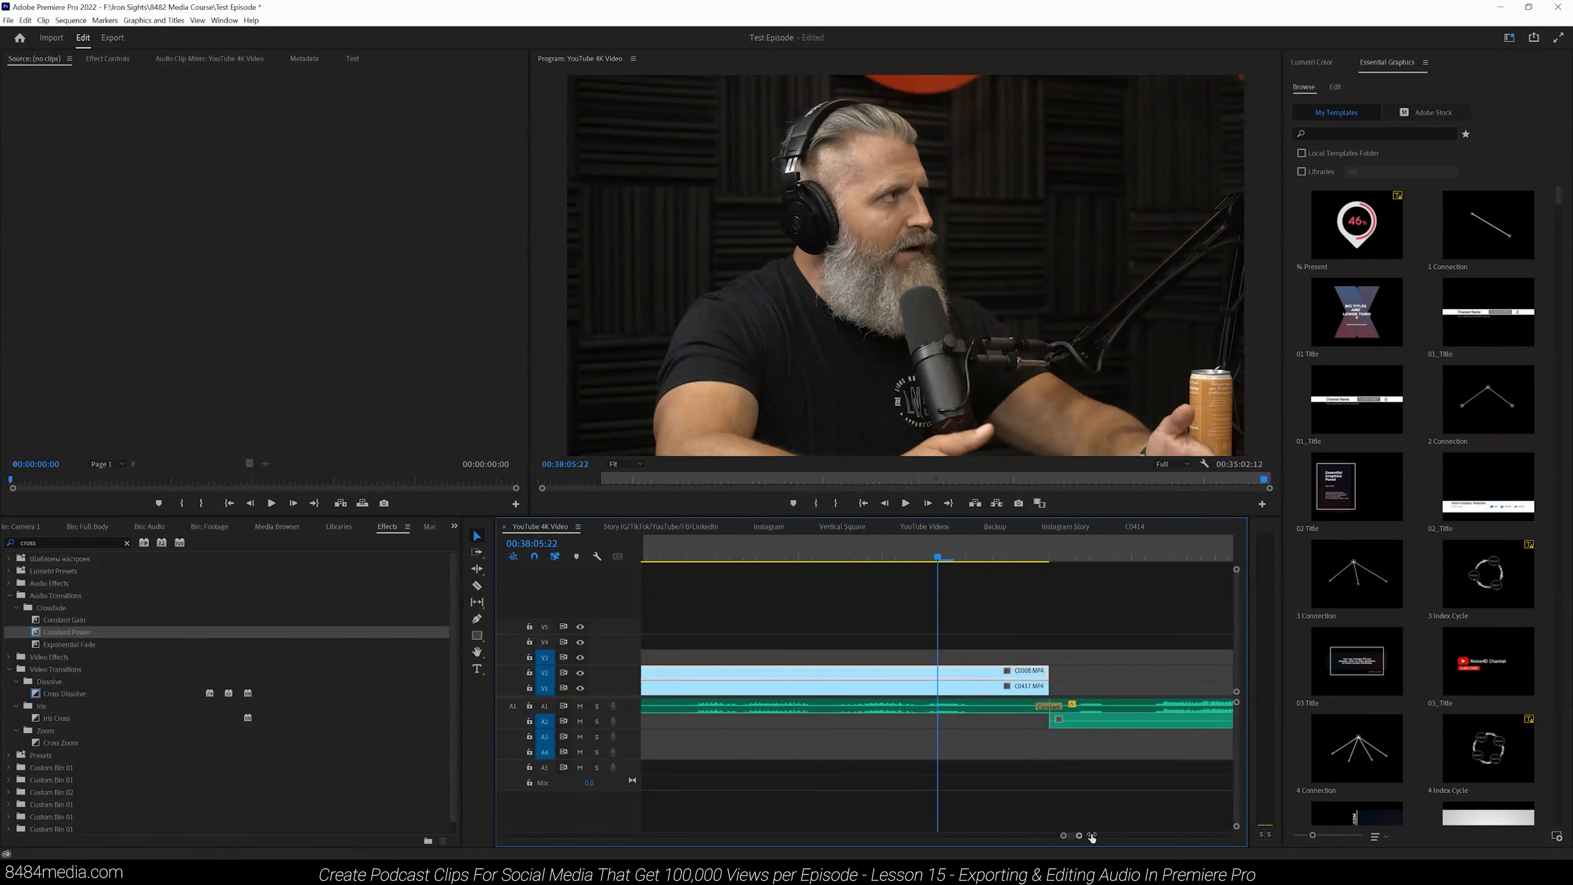
key(backslash)
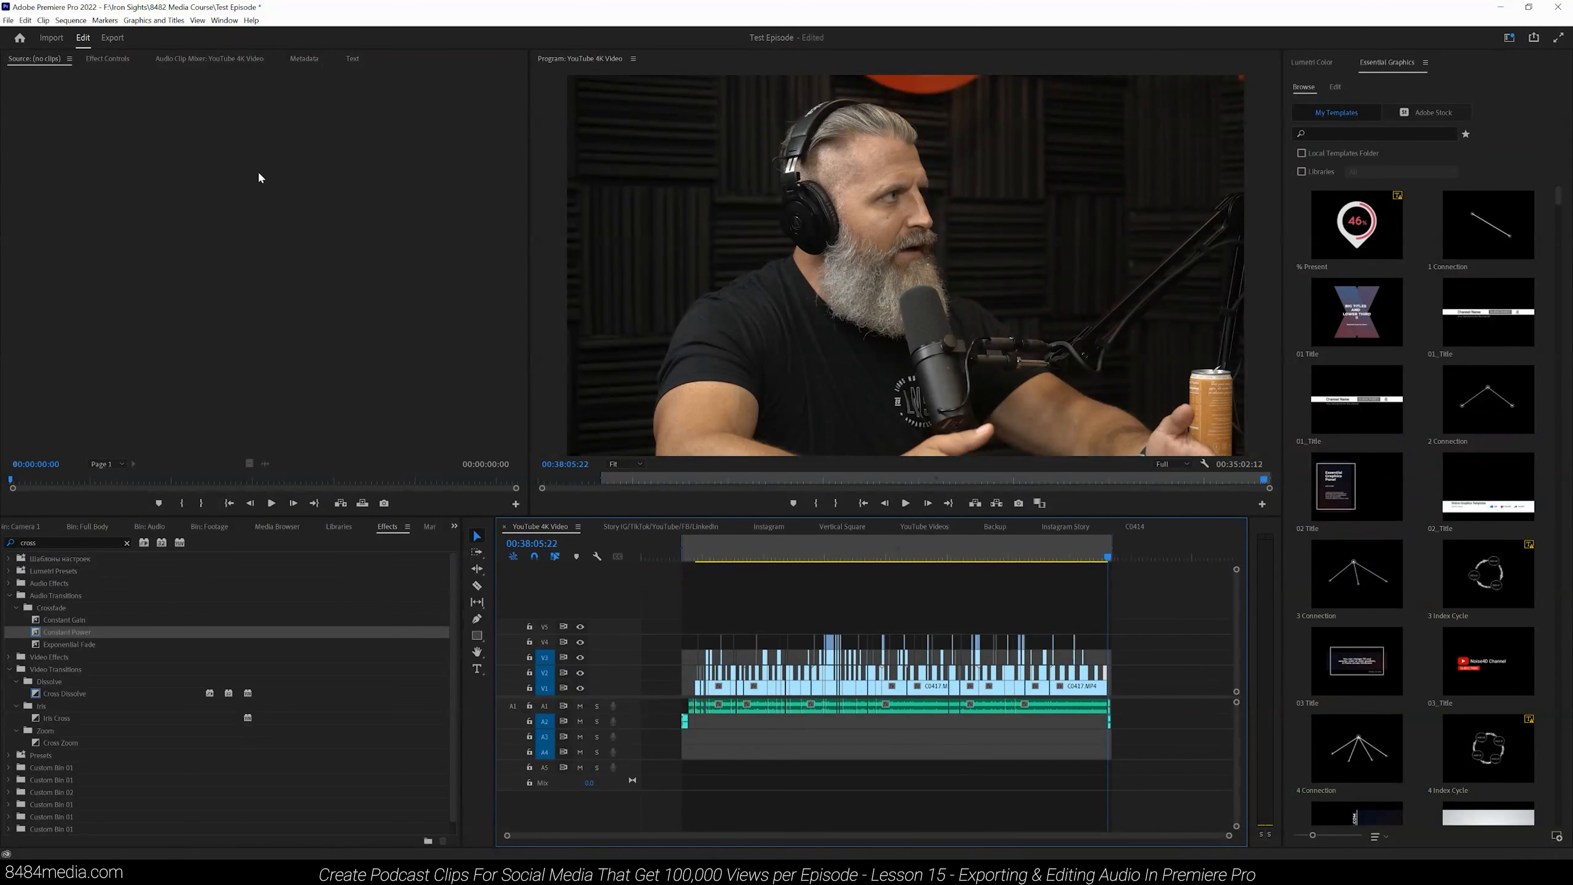
- Examine the audio clips at the start of the sequence again
click(687, 551)
drag(1228, 835, 923, 823)
click(743, 560)
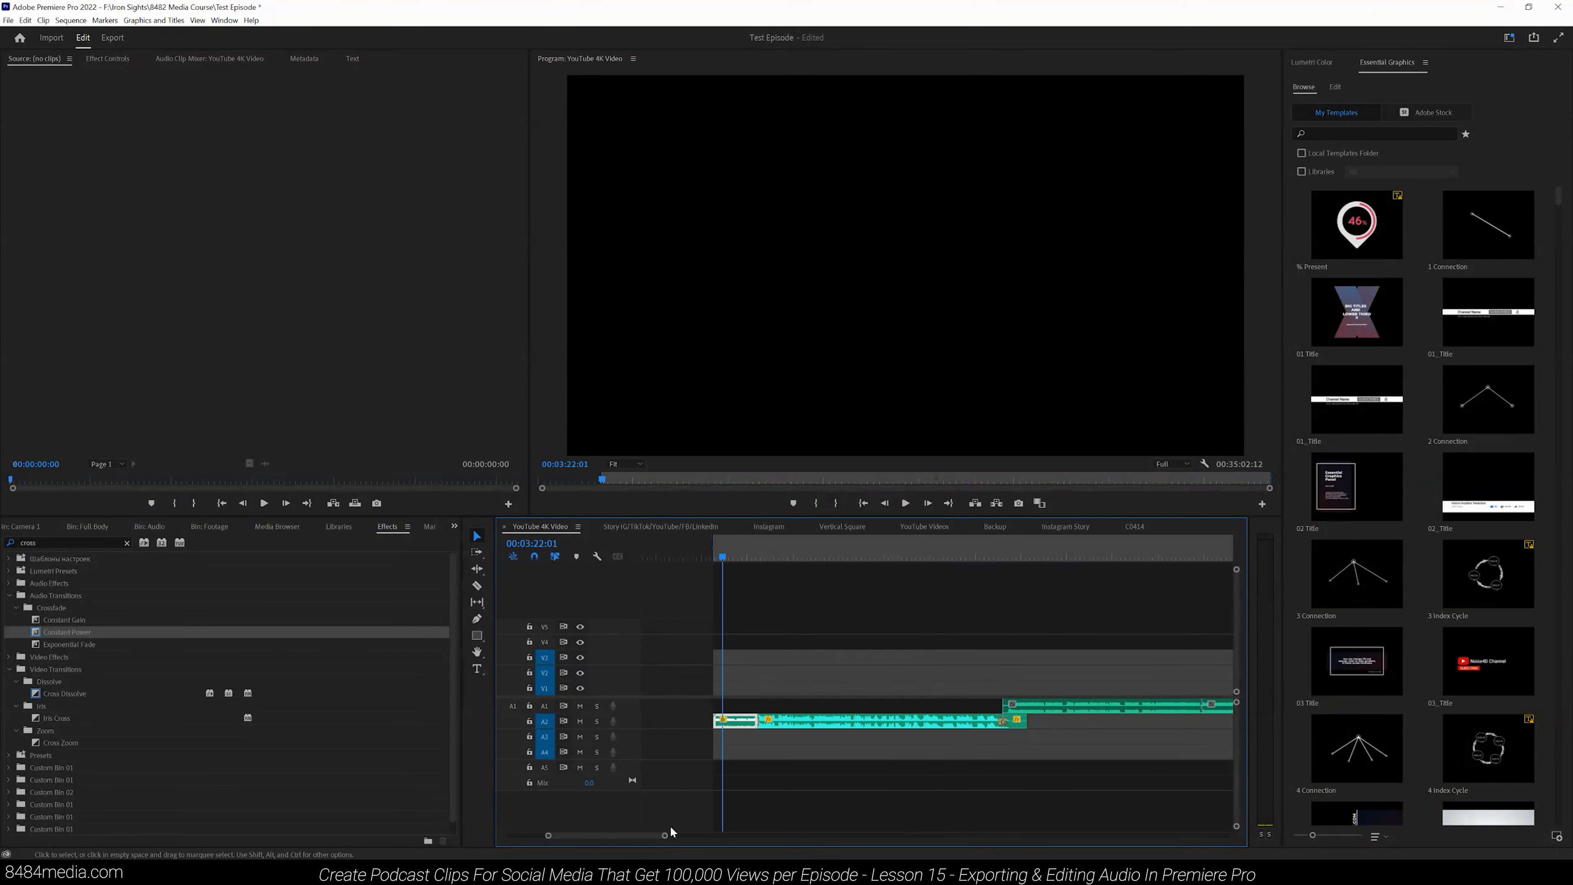
drag(664, 835, 576, 835)
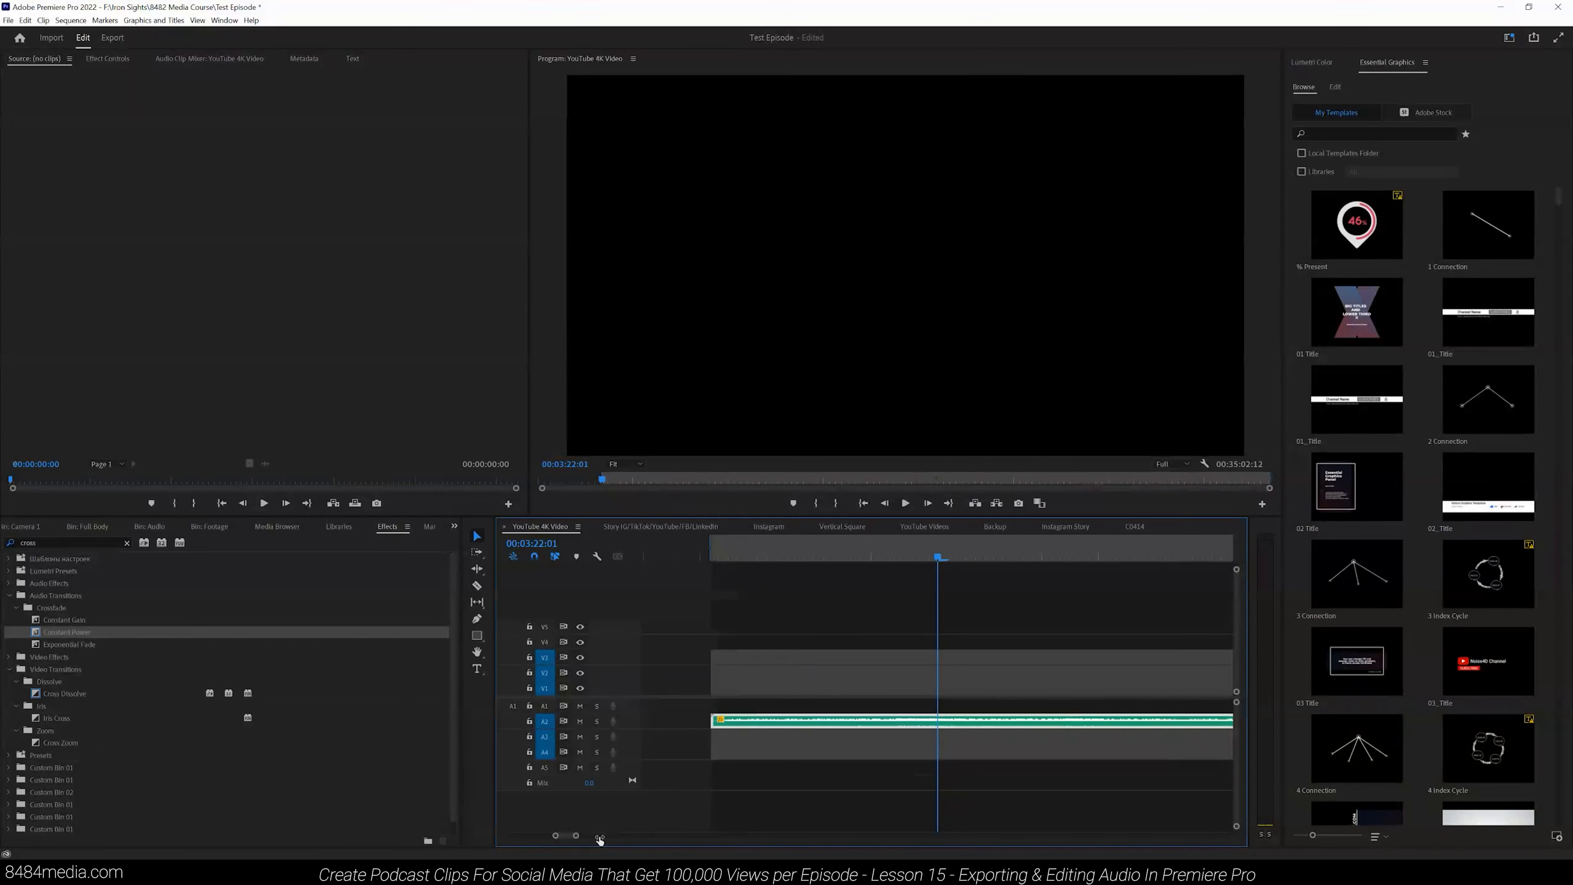
click(712, 557)
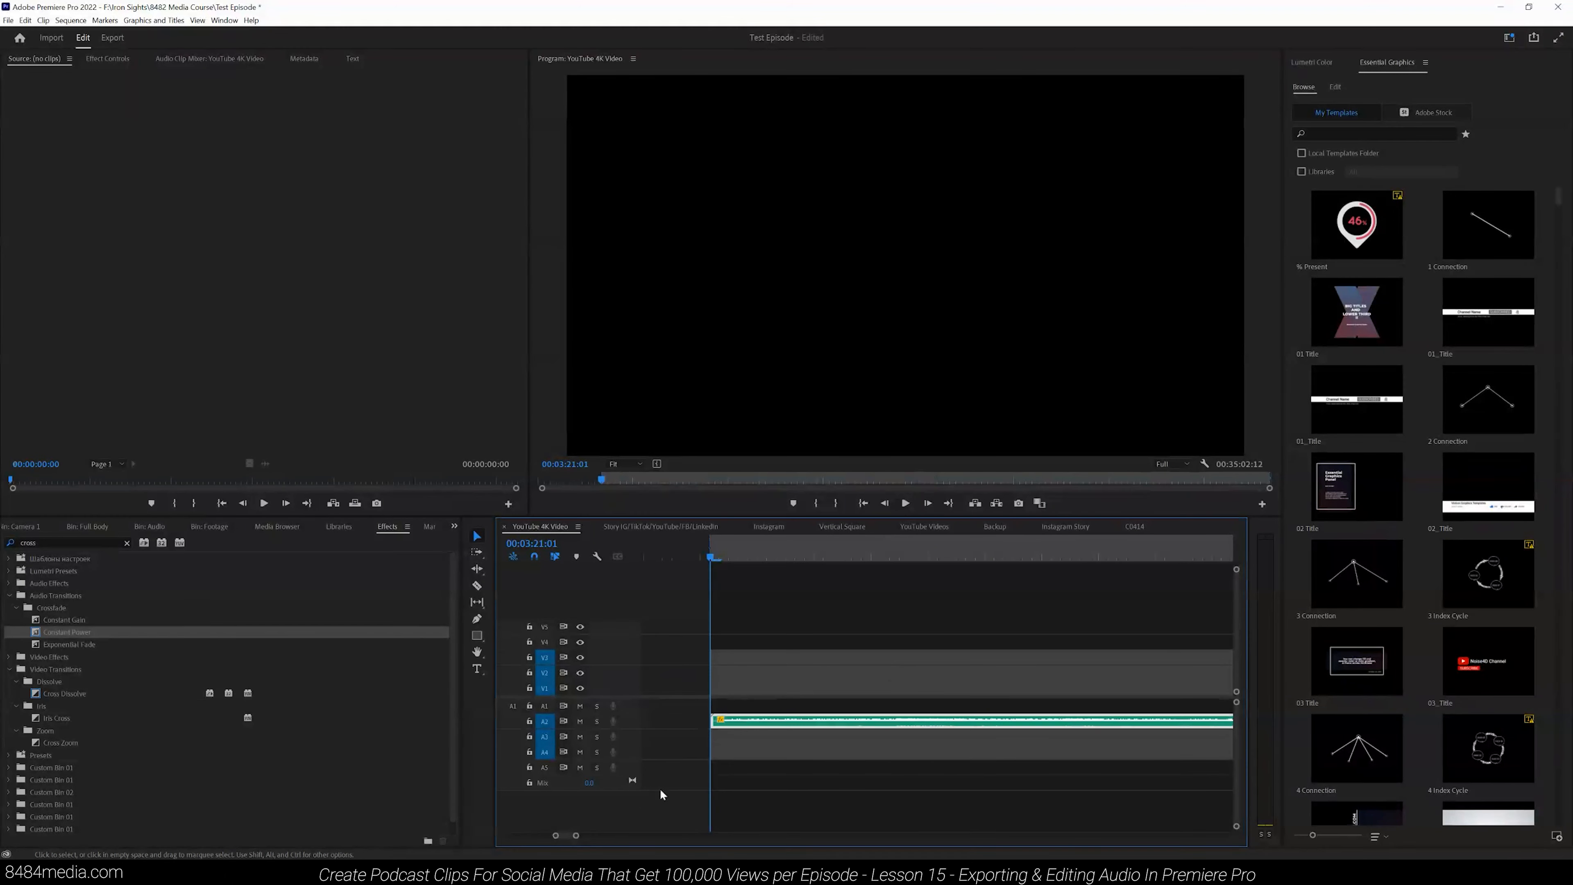
drag(576, 835, 1176, 830)
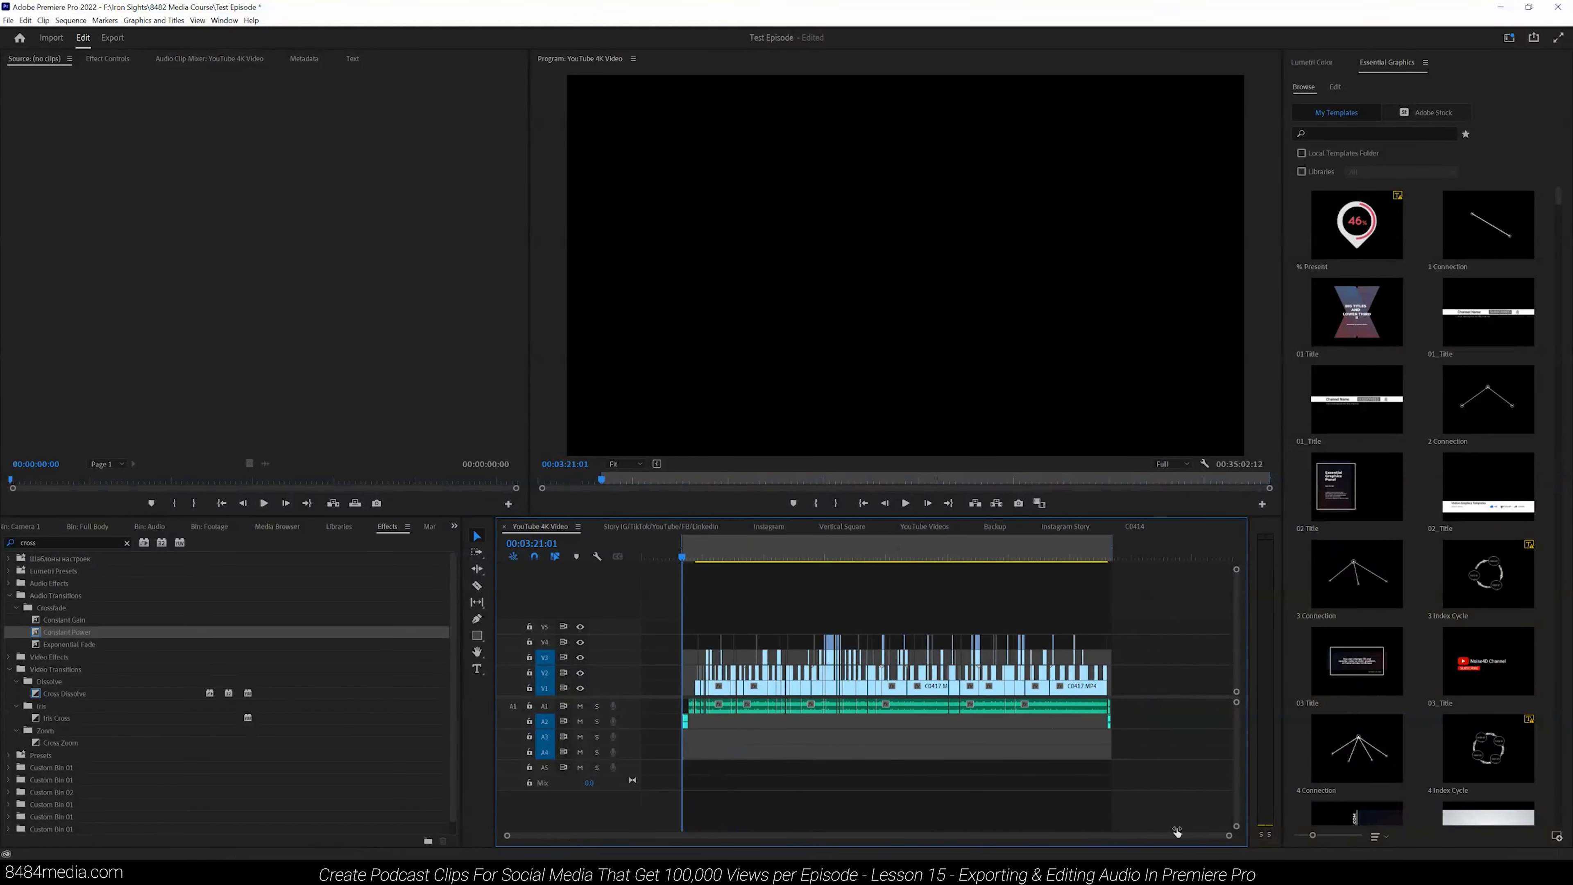
- Examine the end of the sequence and scrub the playhead through several points in the timeline
key(End)
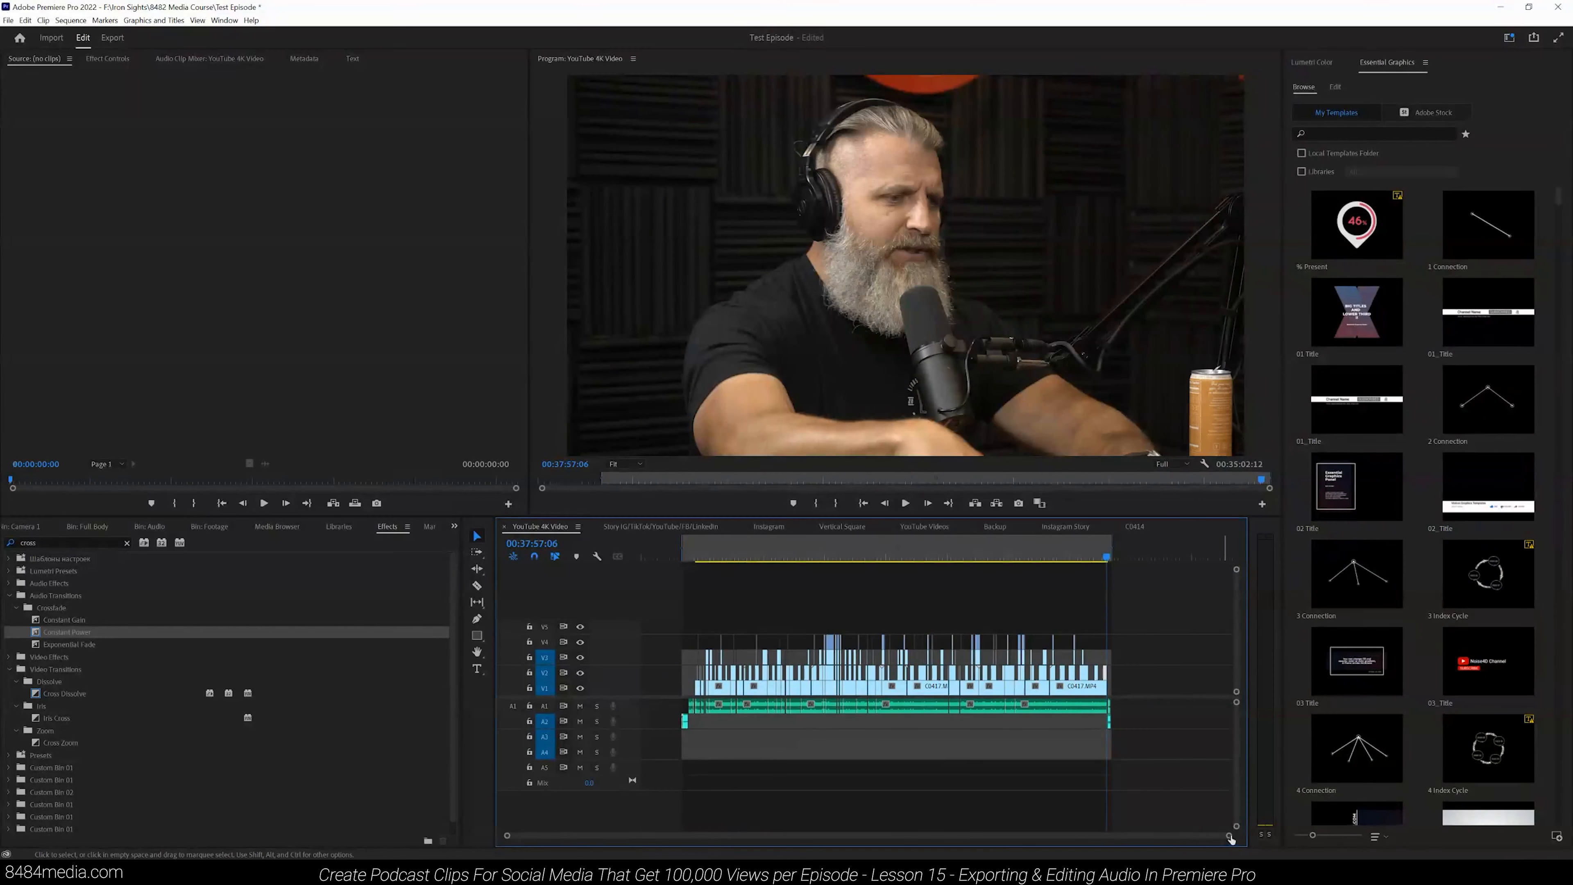
drag(1230, 836, 944, 836)
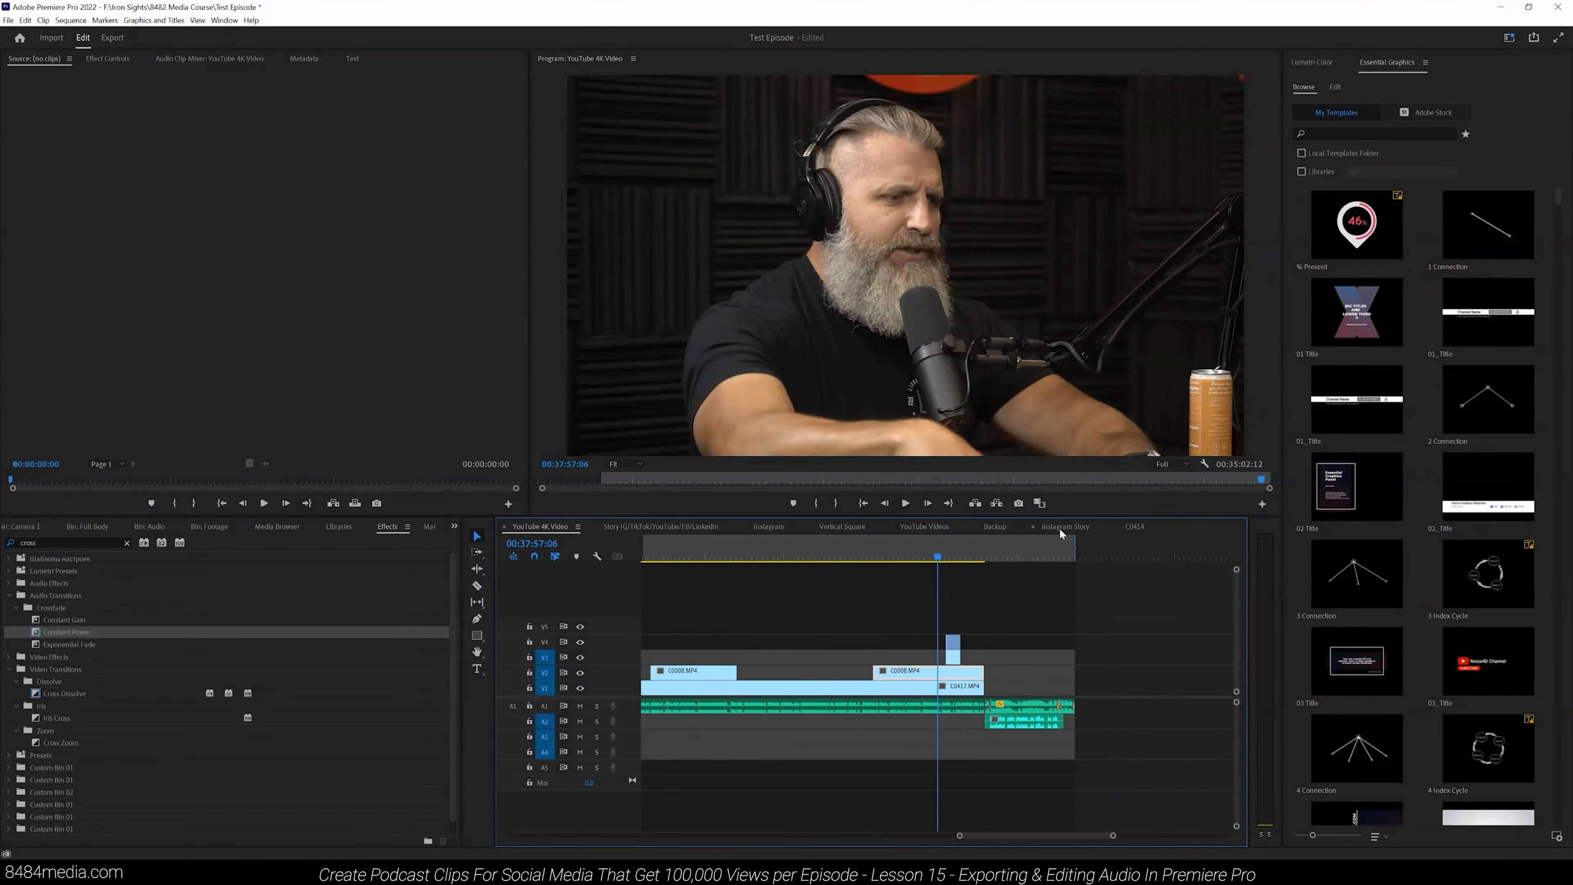
click(1067, 549)
drag(1113, 836, 1043, 840)
mouse_move(1185, 555)
mouse_down()
mouse_move(1001, 552)
mouse_move(1180, 552)
mouse_up()
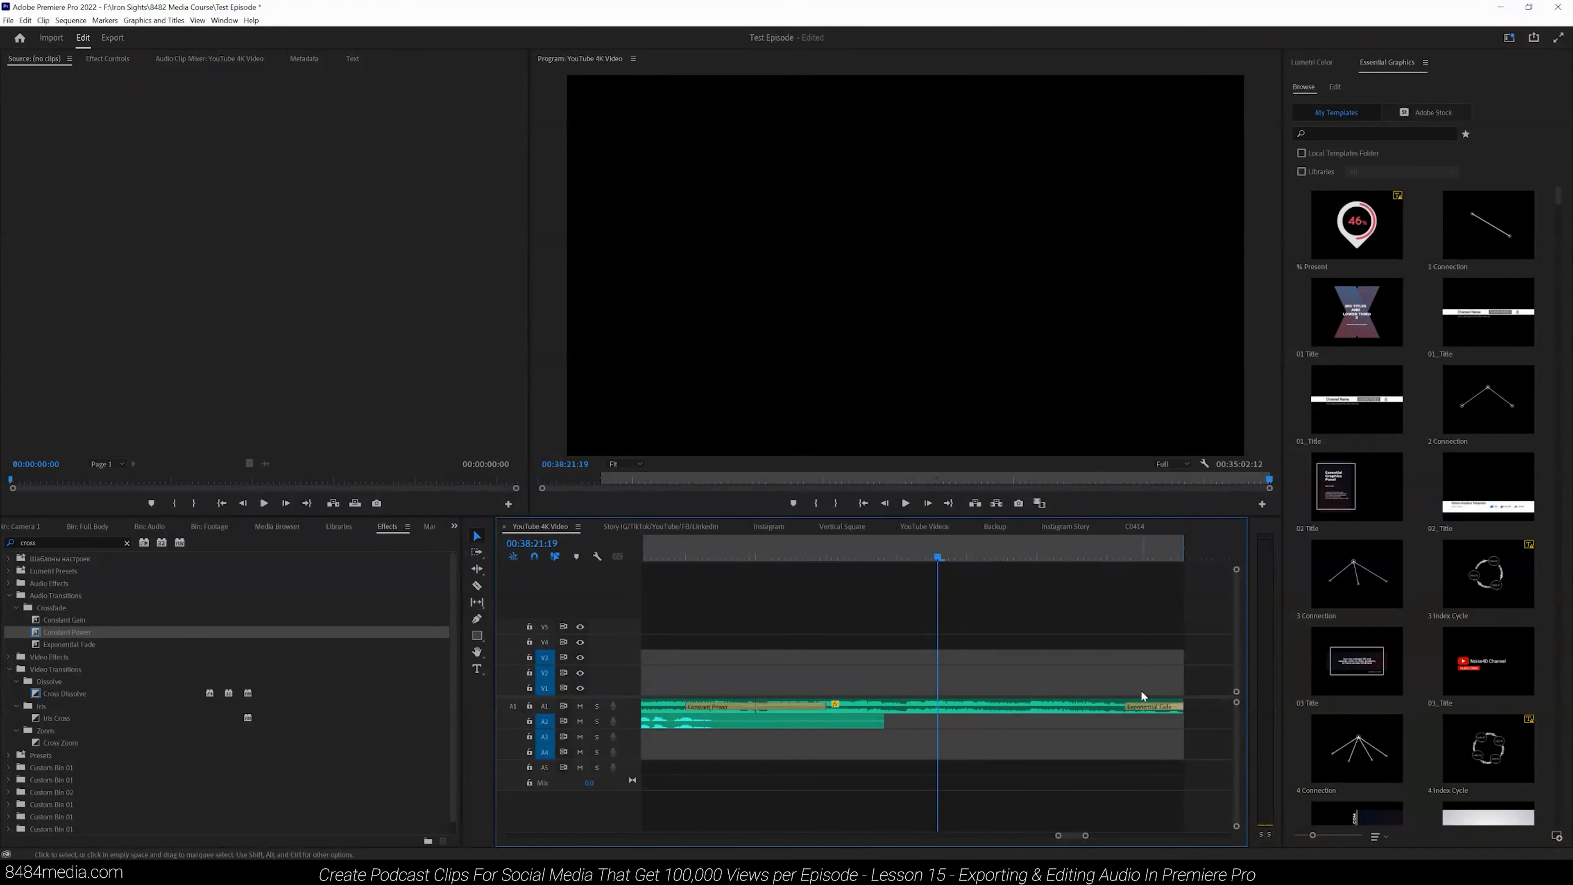
click(1161, 557)
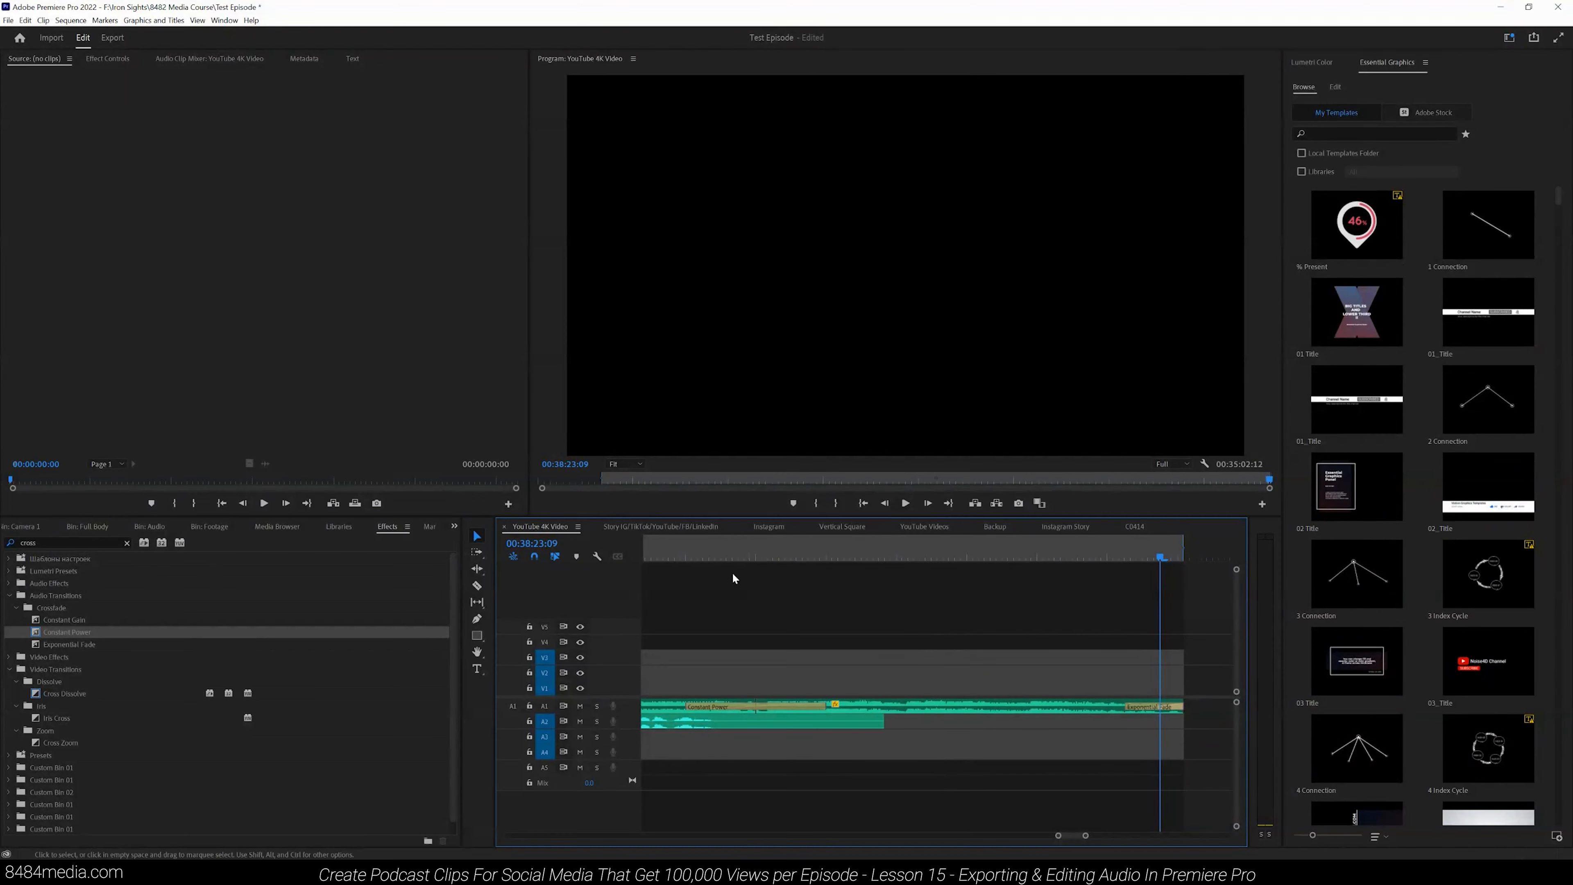
click(718, 556)
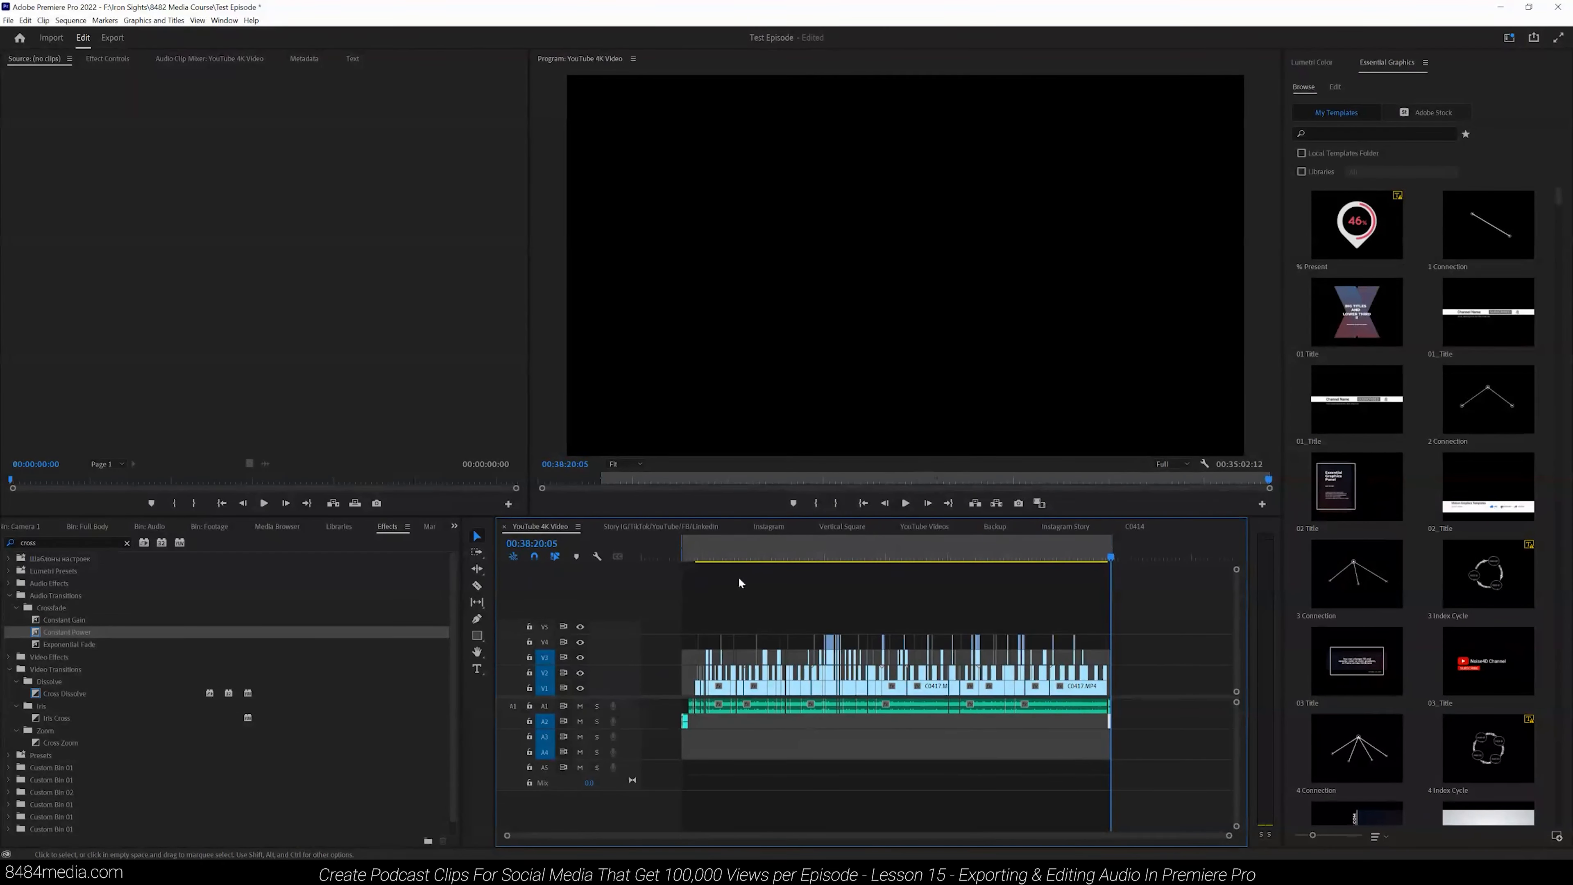
click(865, 557)
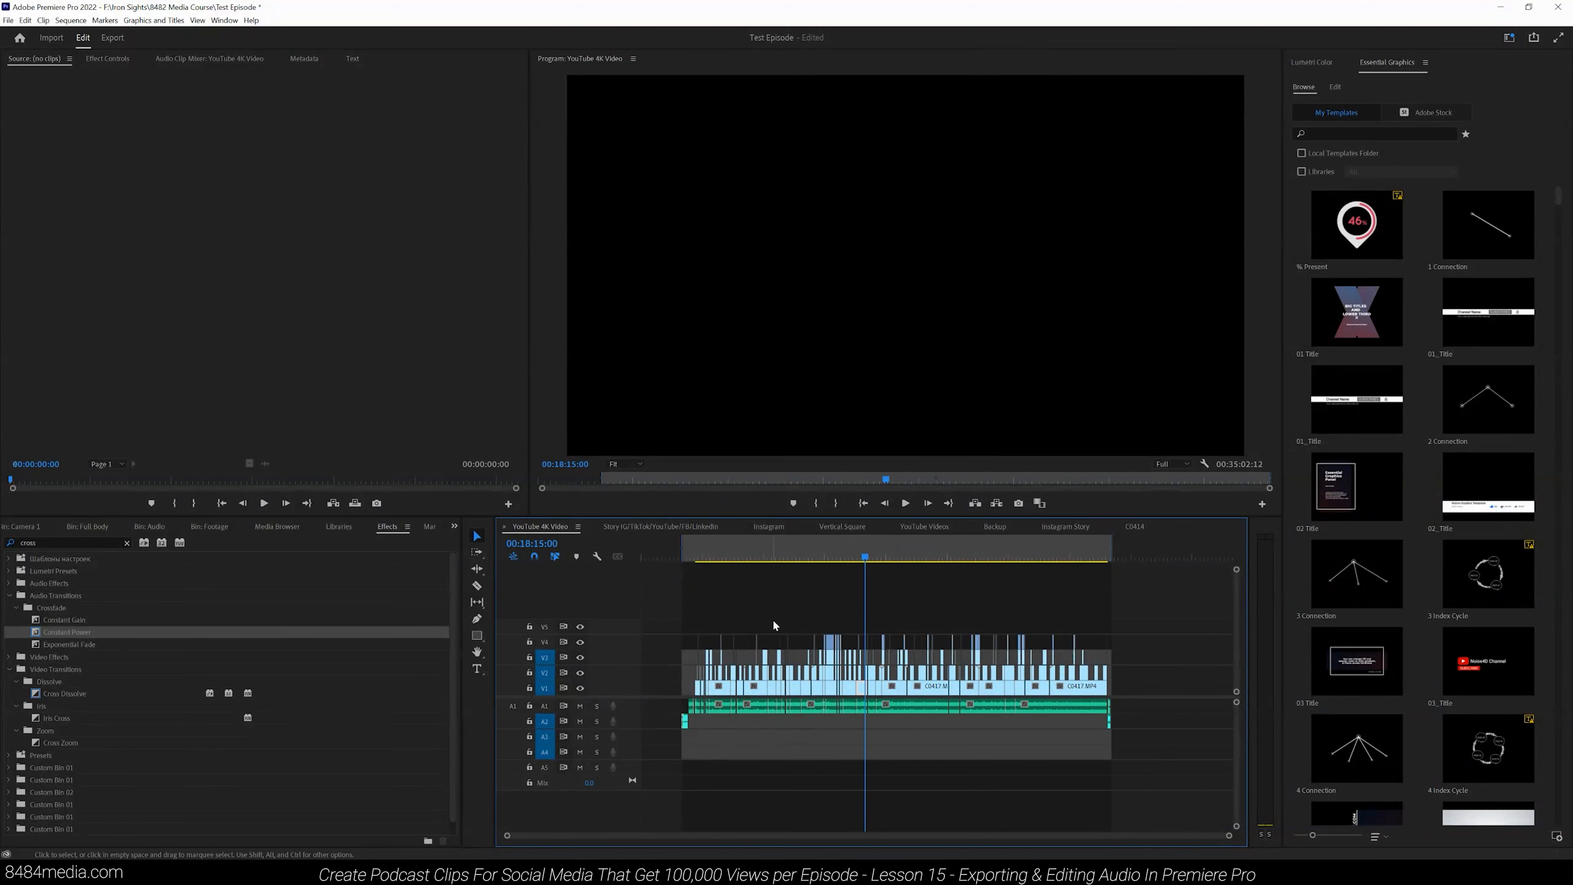
click(955, 557)
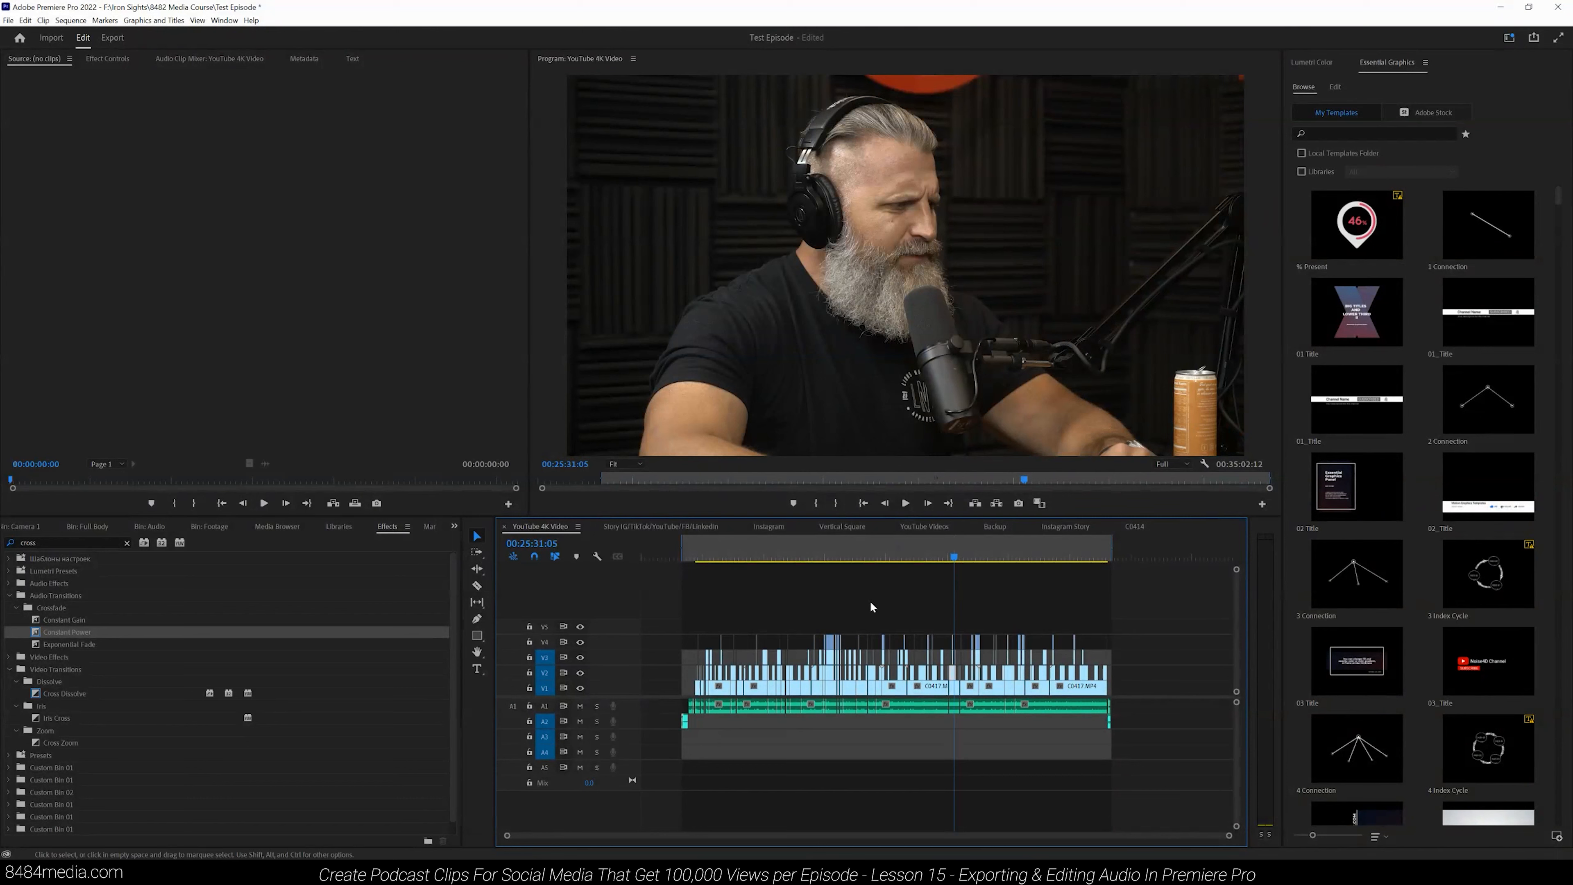
- Open media export for the sequence and set the output file name to Power Training
click(8, 20)
mouse_move(106, 376)
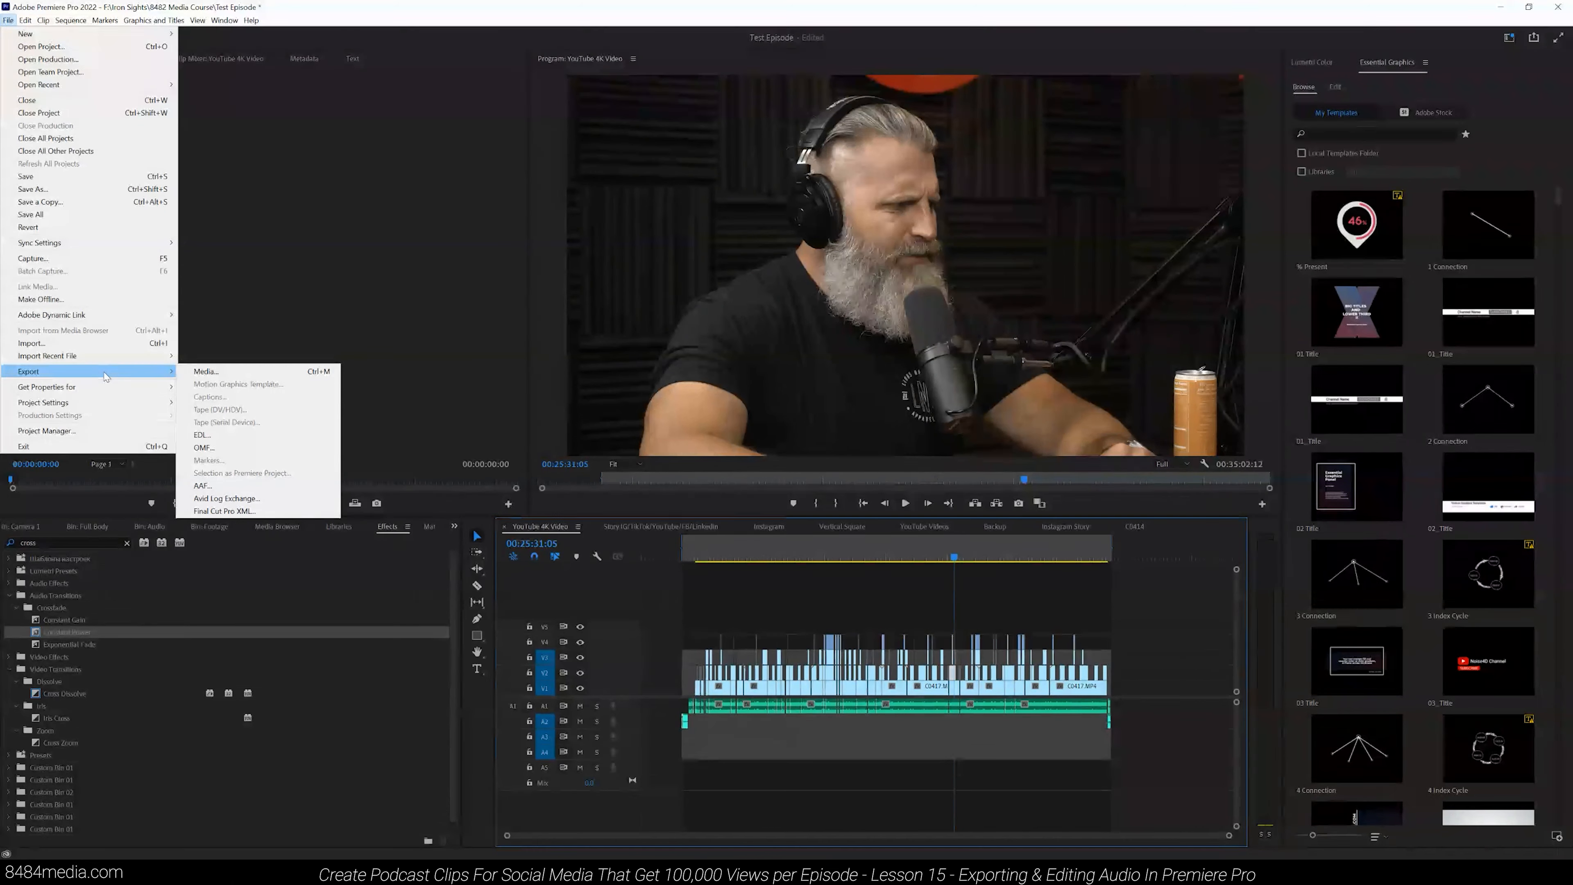
click(207, 374)
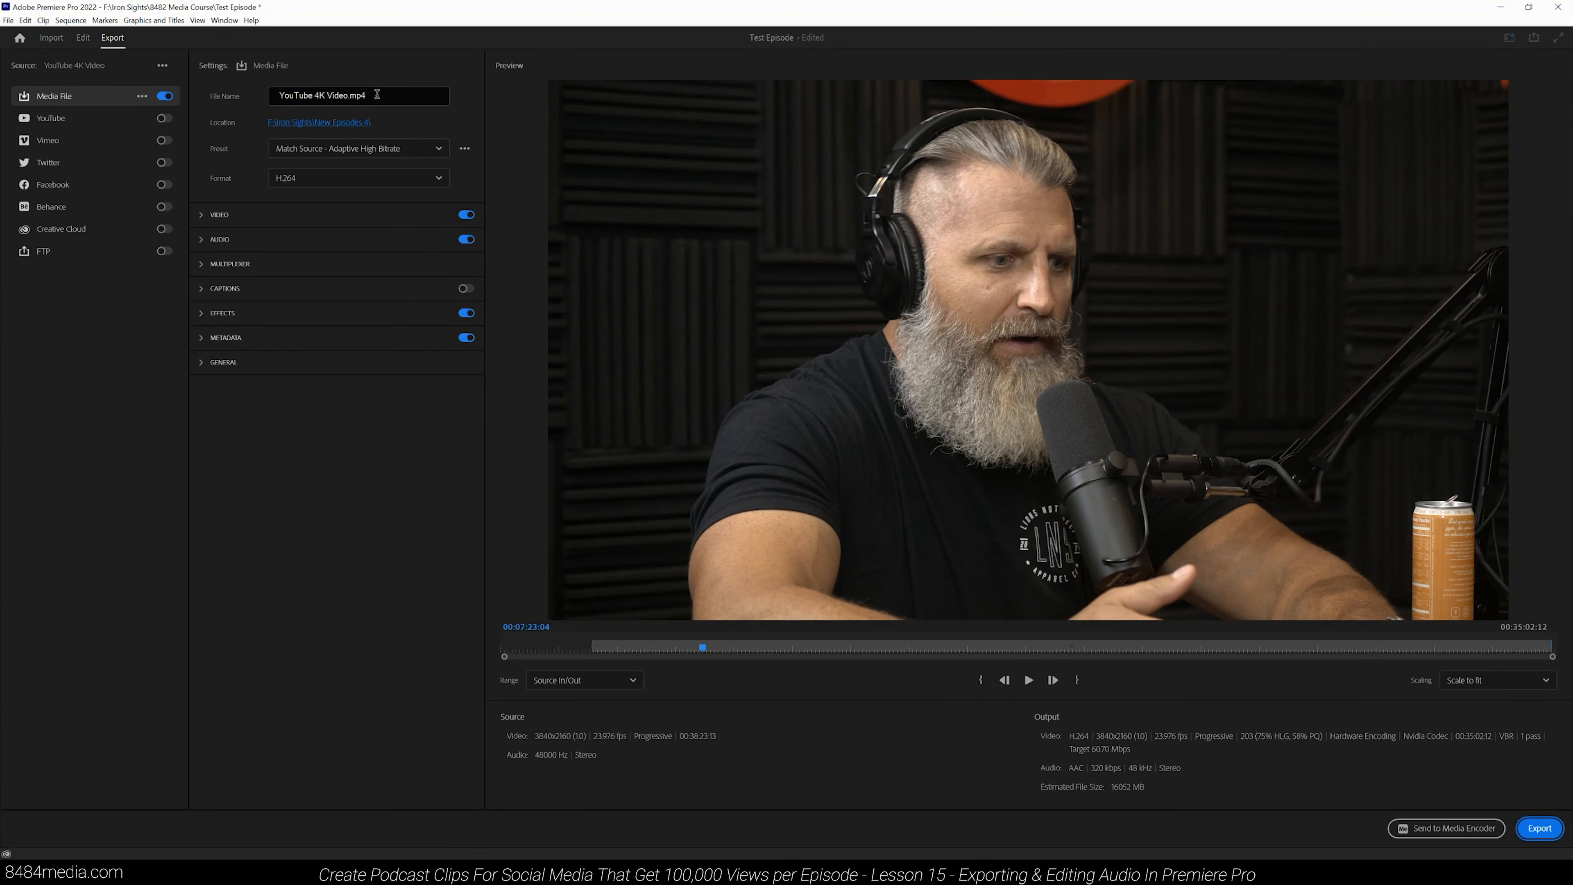
drag(372, 95, 243, 101)
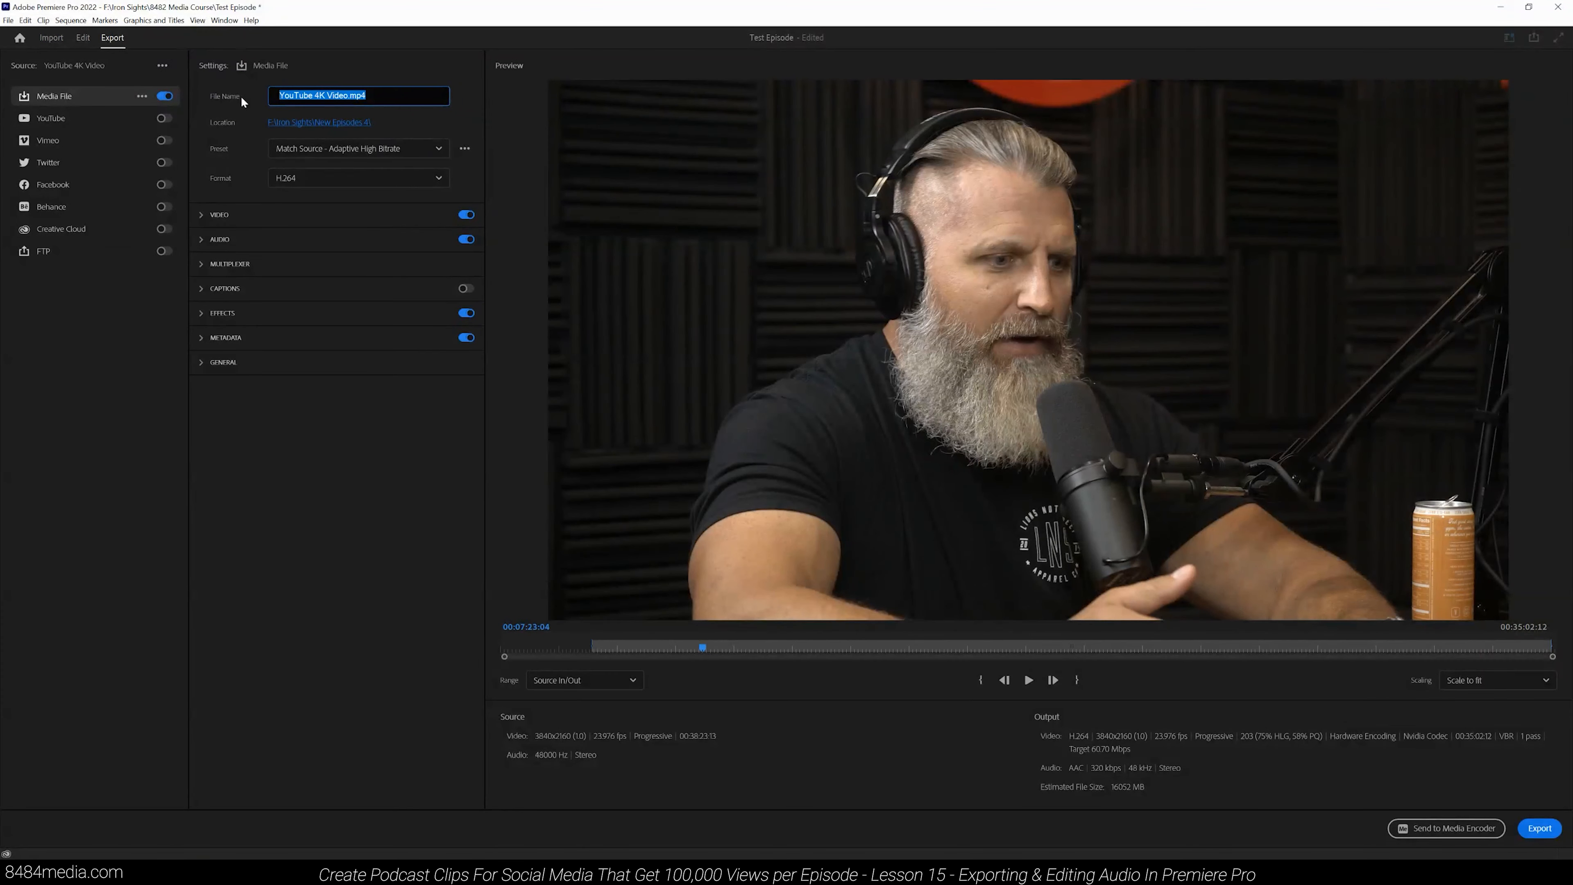
text(Power Training)
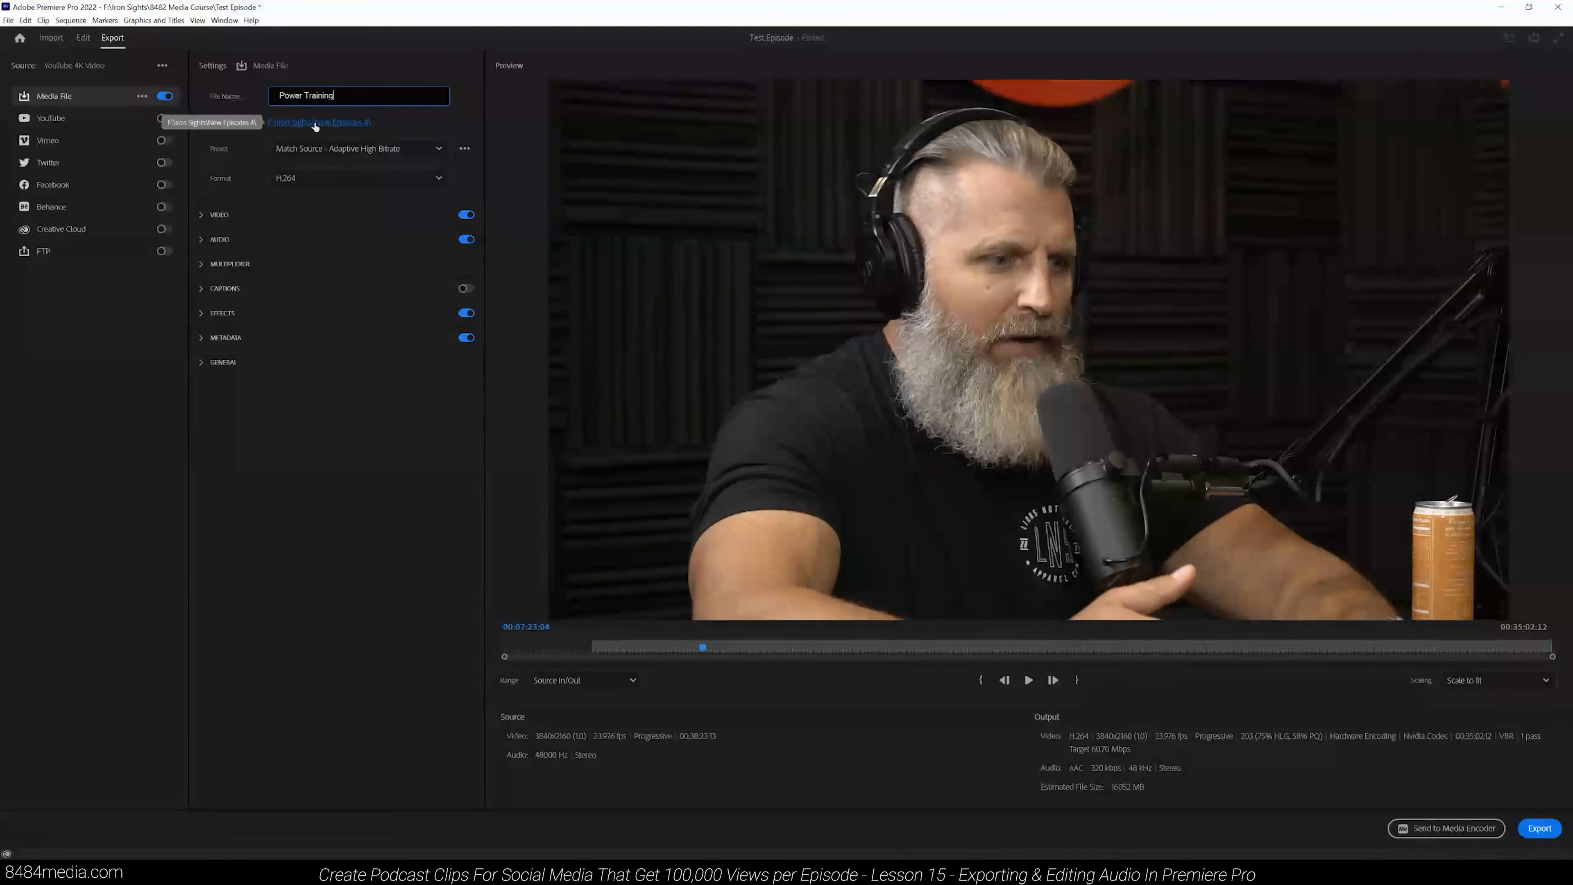
- Set the export location to the Audio folder inside New Episodes 4 > Product
click(357, 125)
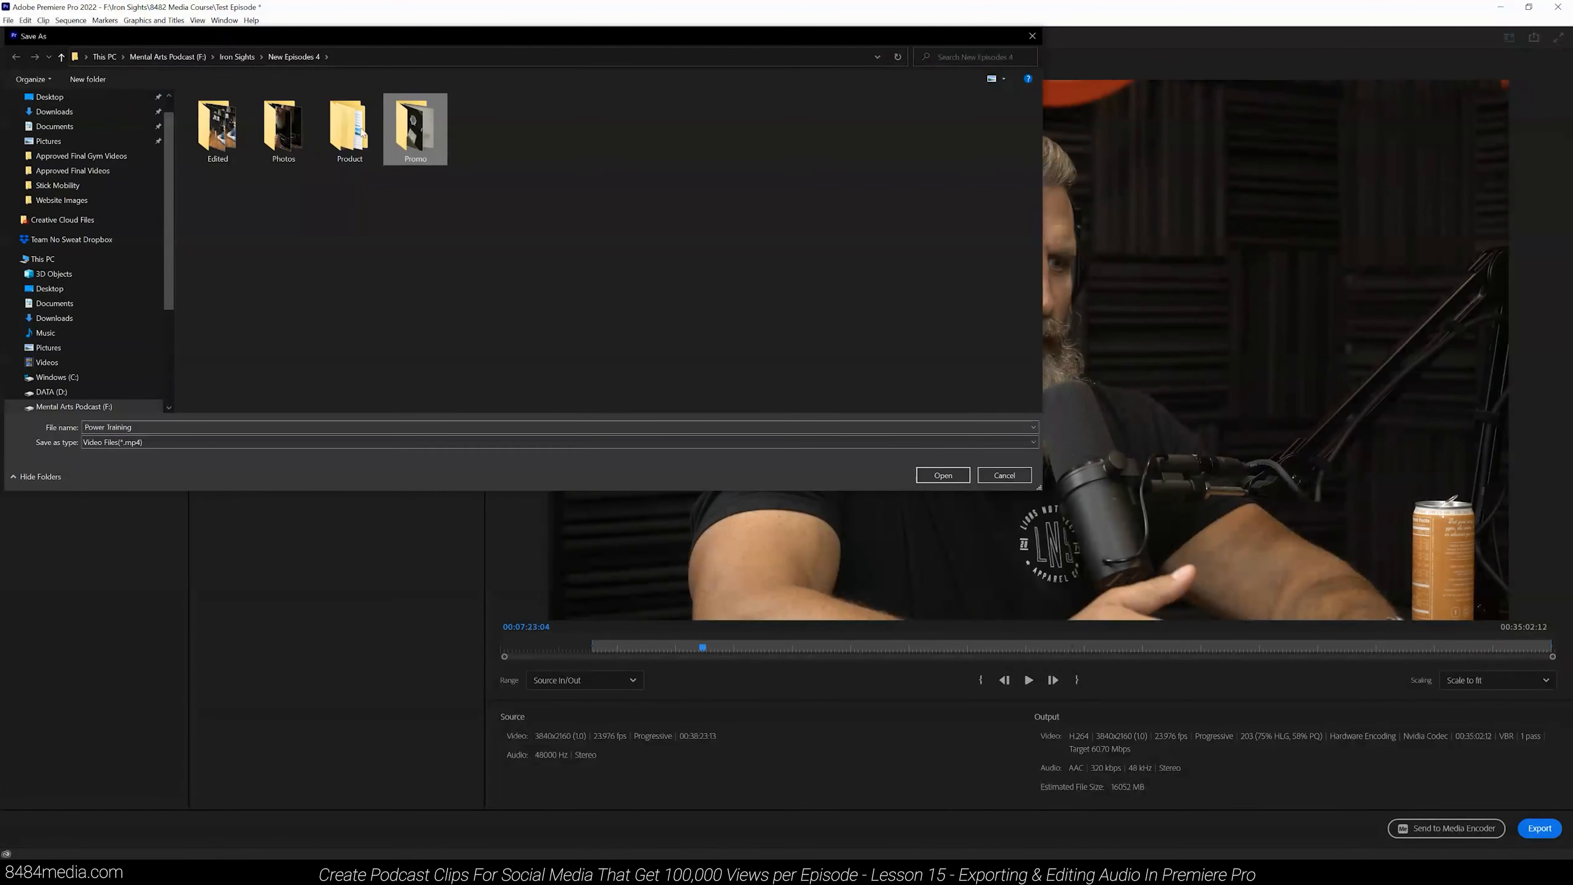
double_click(348, 124)
double_click(227, 116)
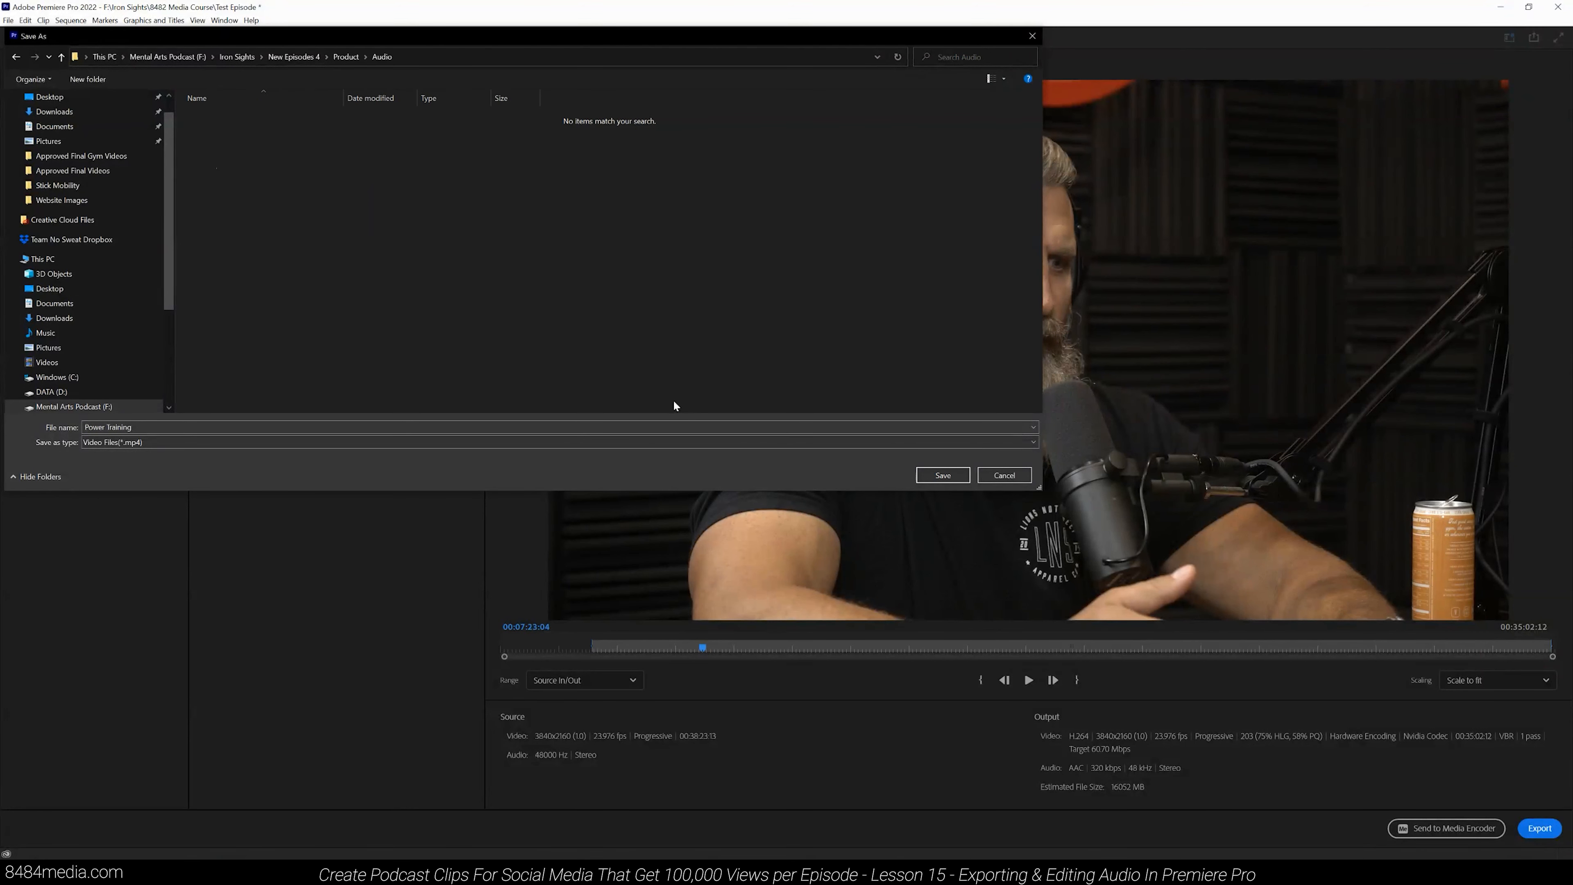
click(943, 474)
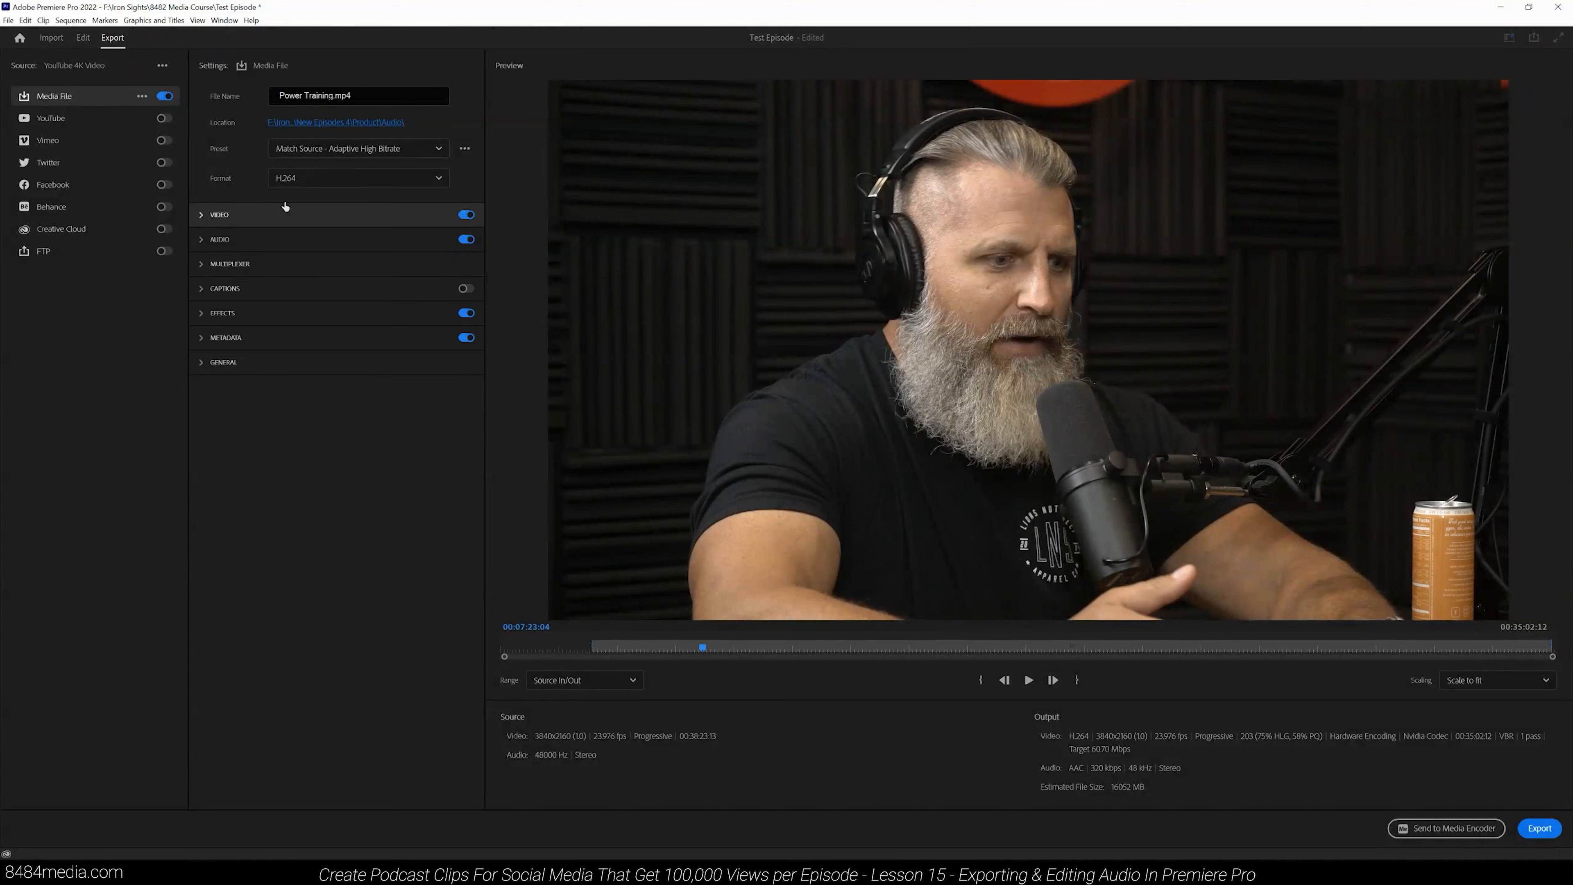
- Change the export format from H.264 to MP3
click(324, 180)
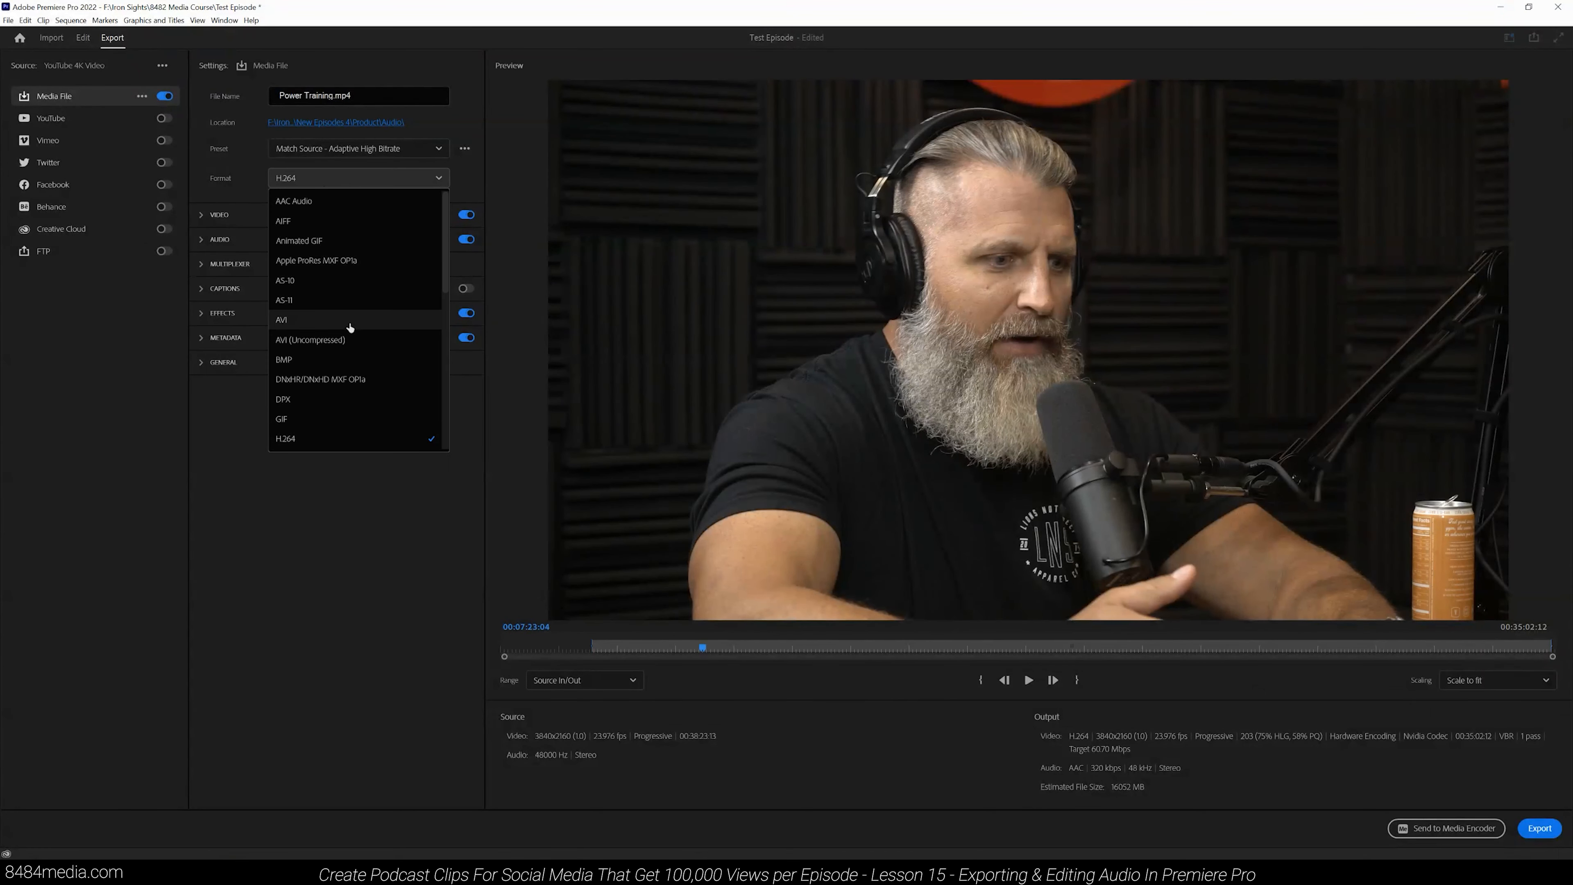
scroll(350, 328, down, 3)
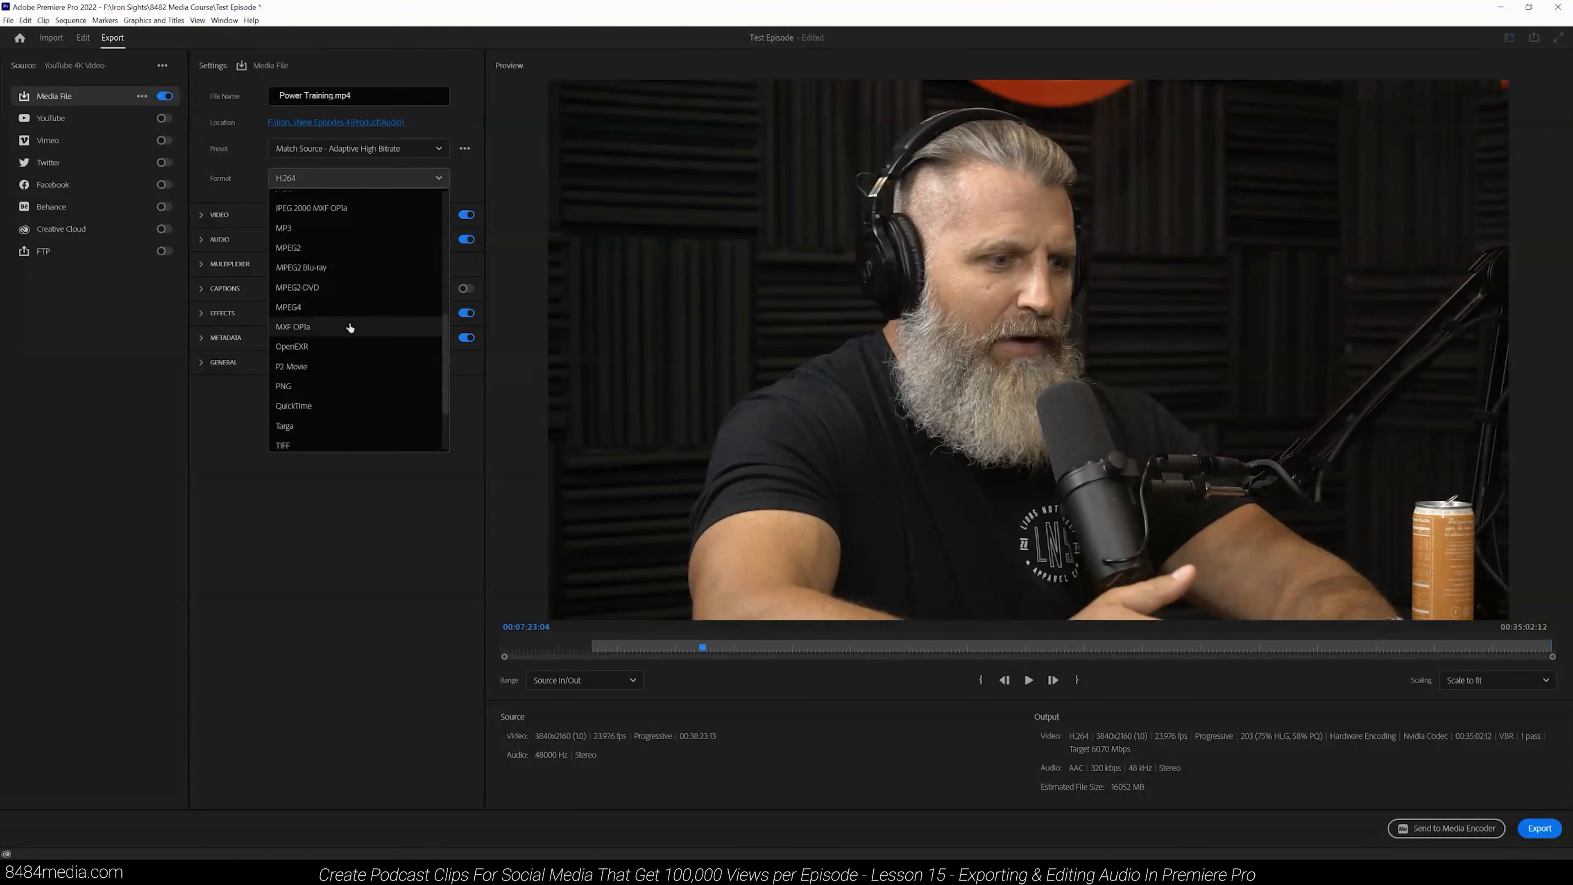
scroll(350, 327, down, 2)
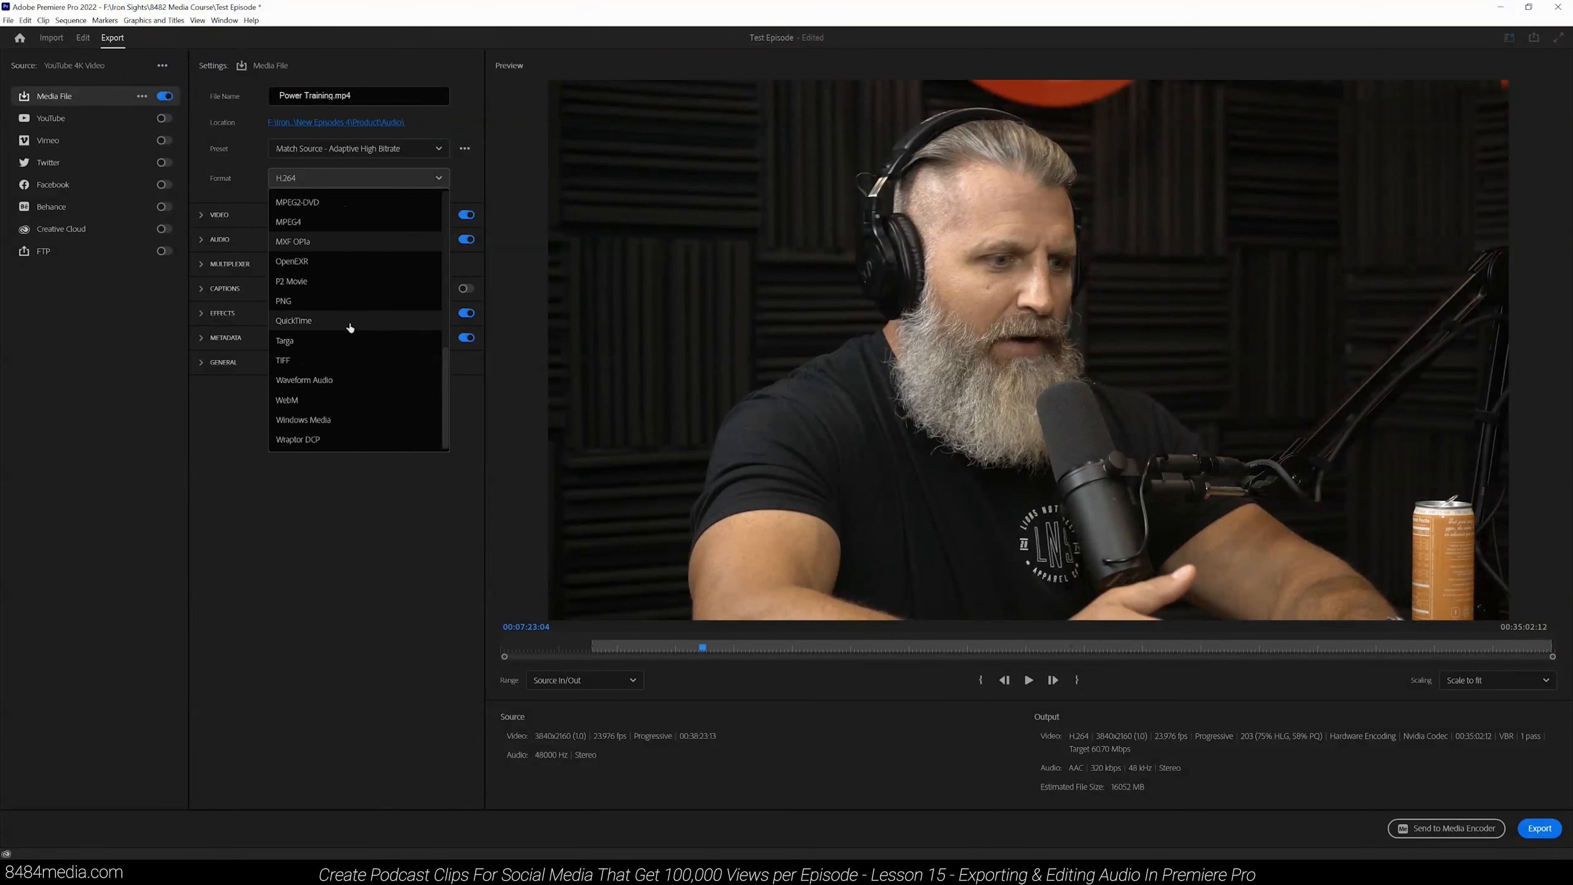
scroll(355, 338, up, 7)
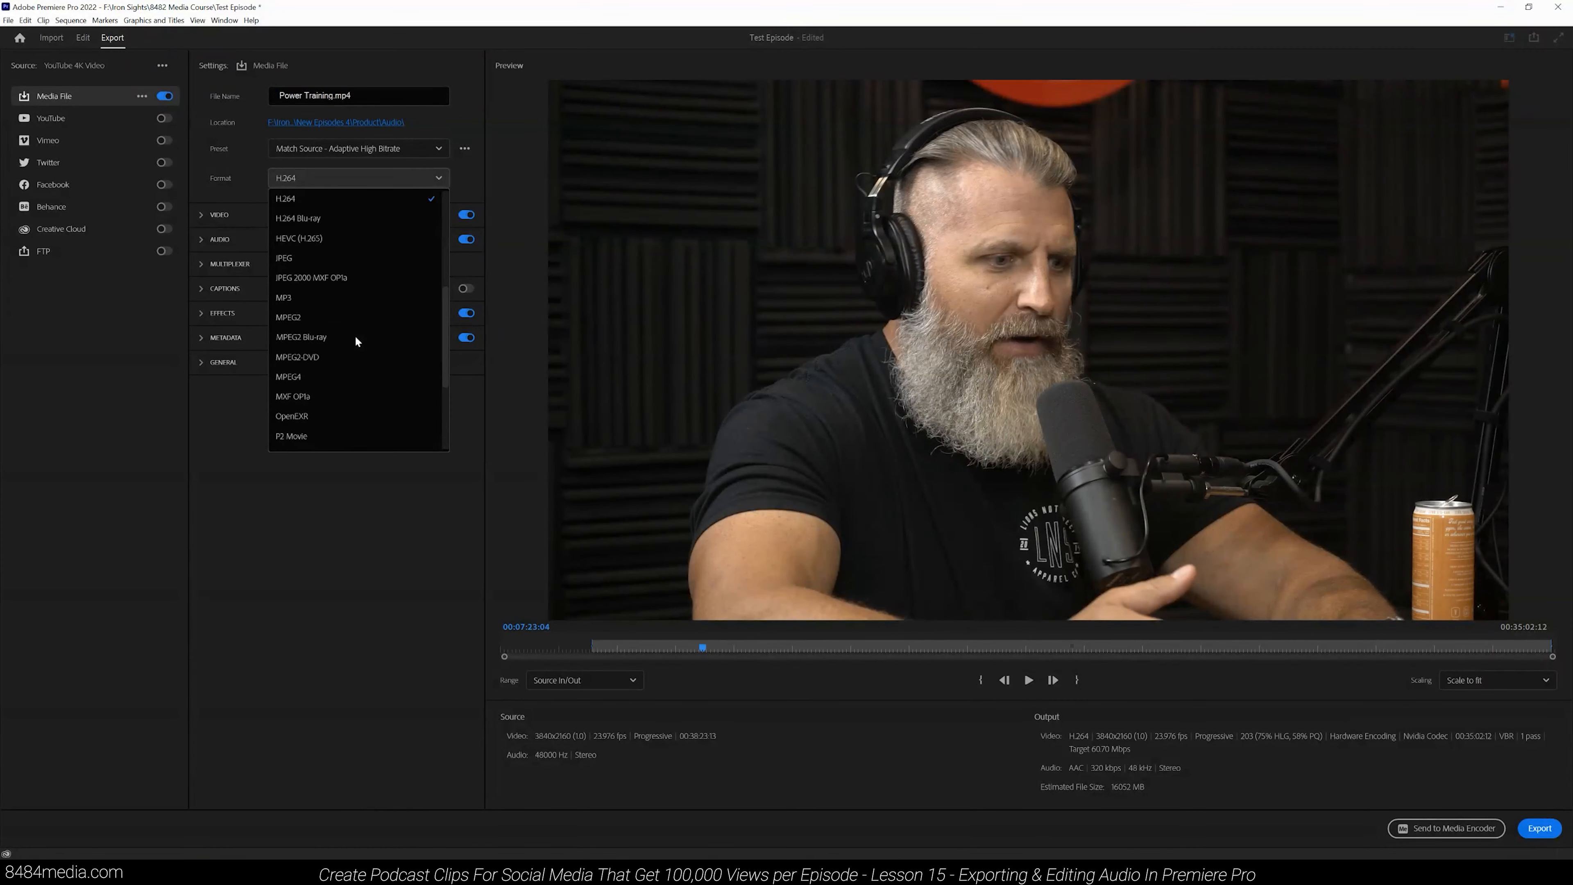
scroll(355, 339, down, 3)
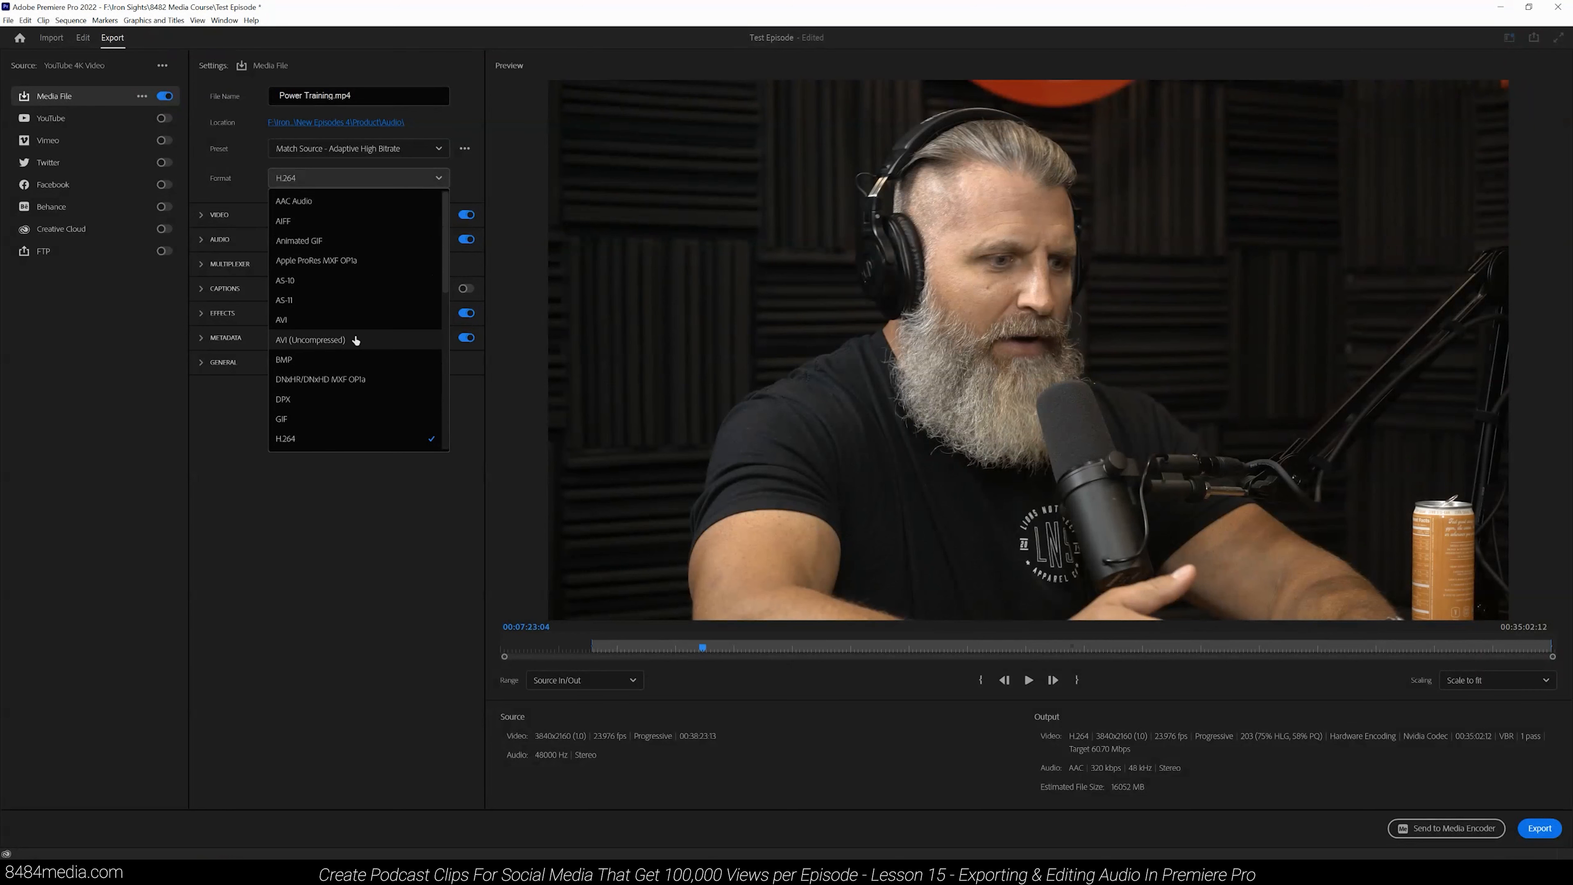
scroll(355, 340, down, 3)
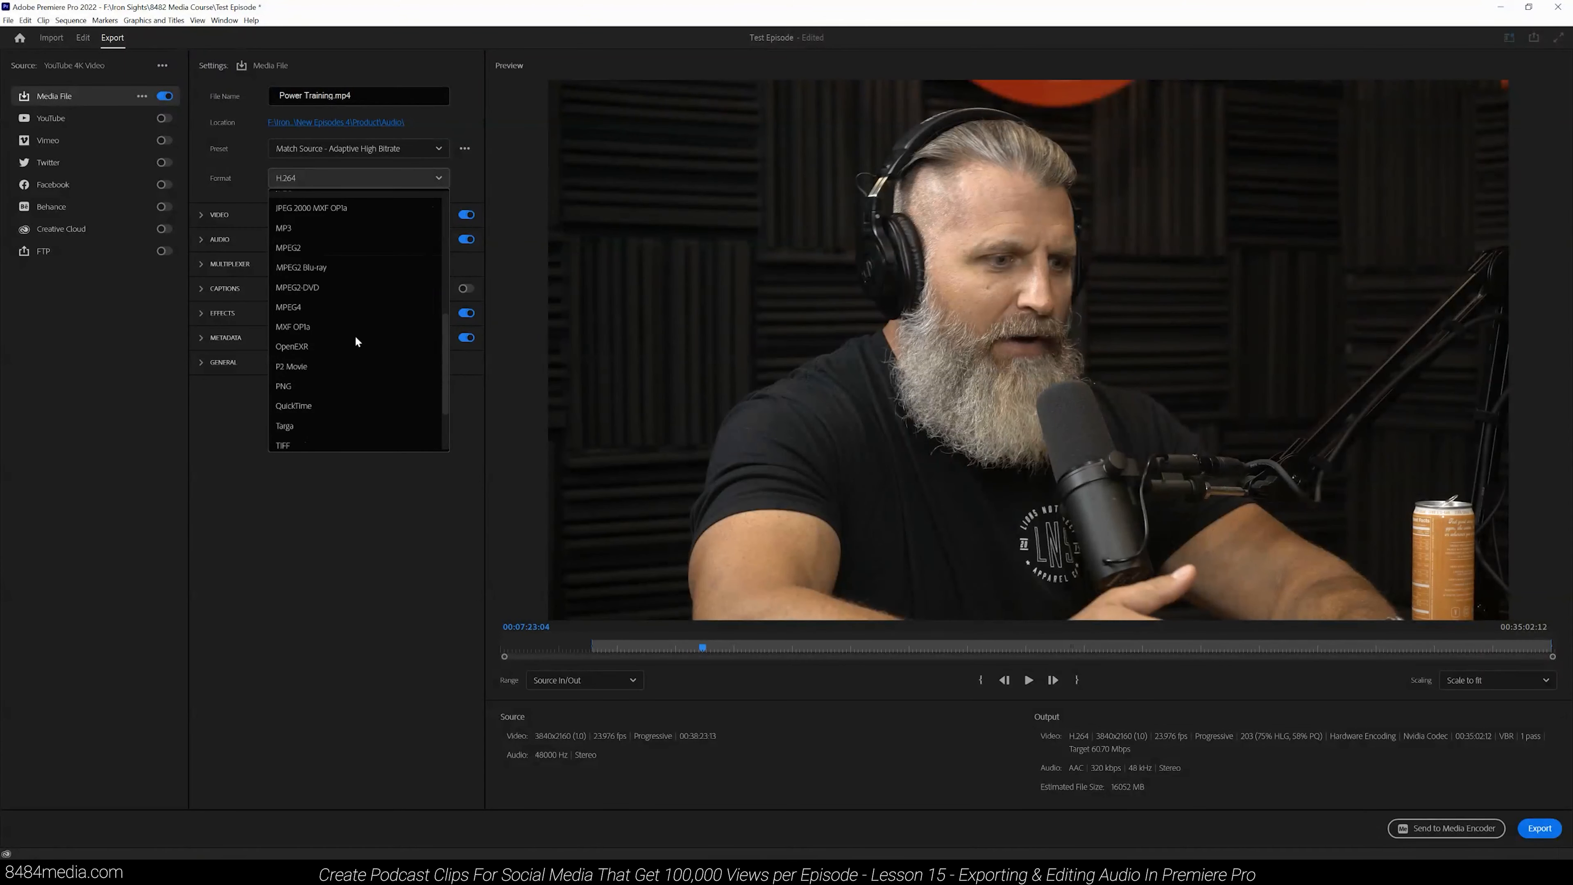
click(322, 232)
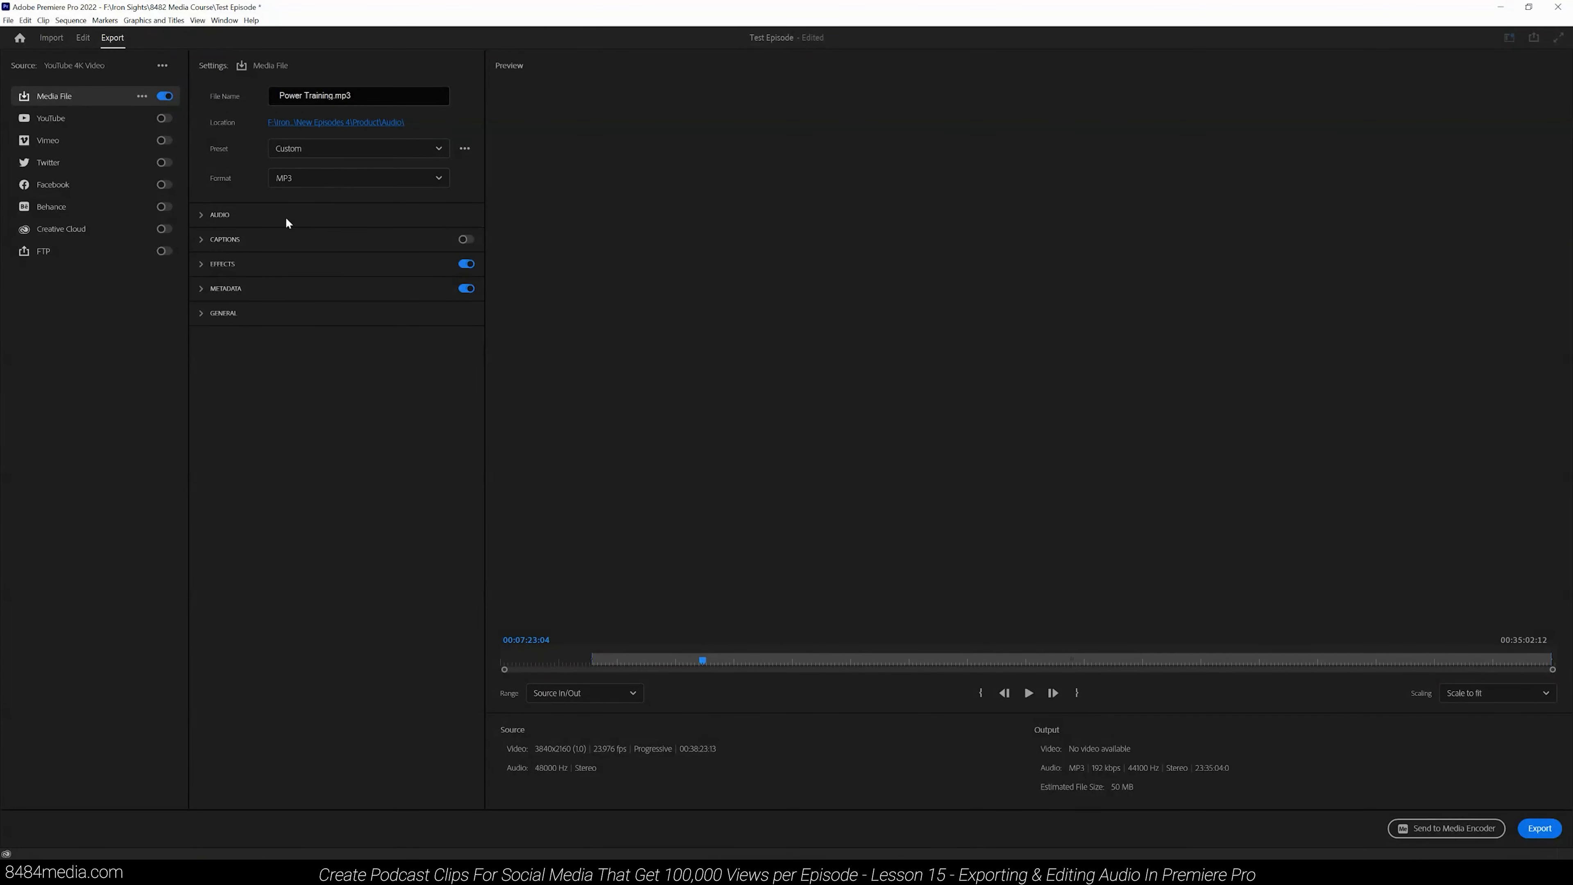
- Expand the audio settings and set the channels to Mono
click(243, 222)
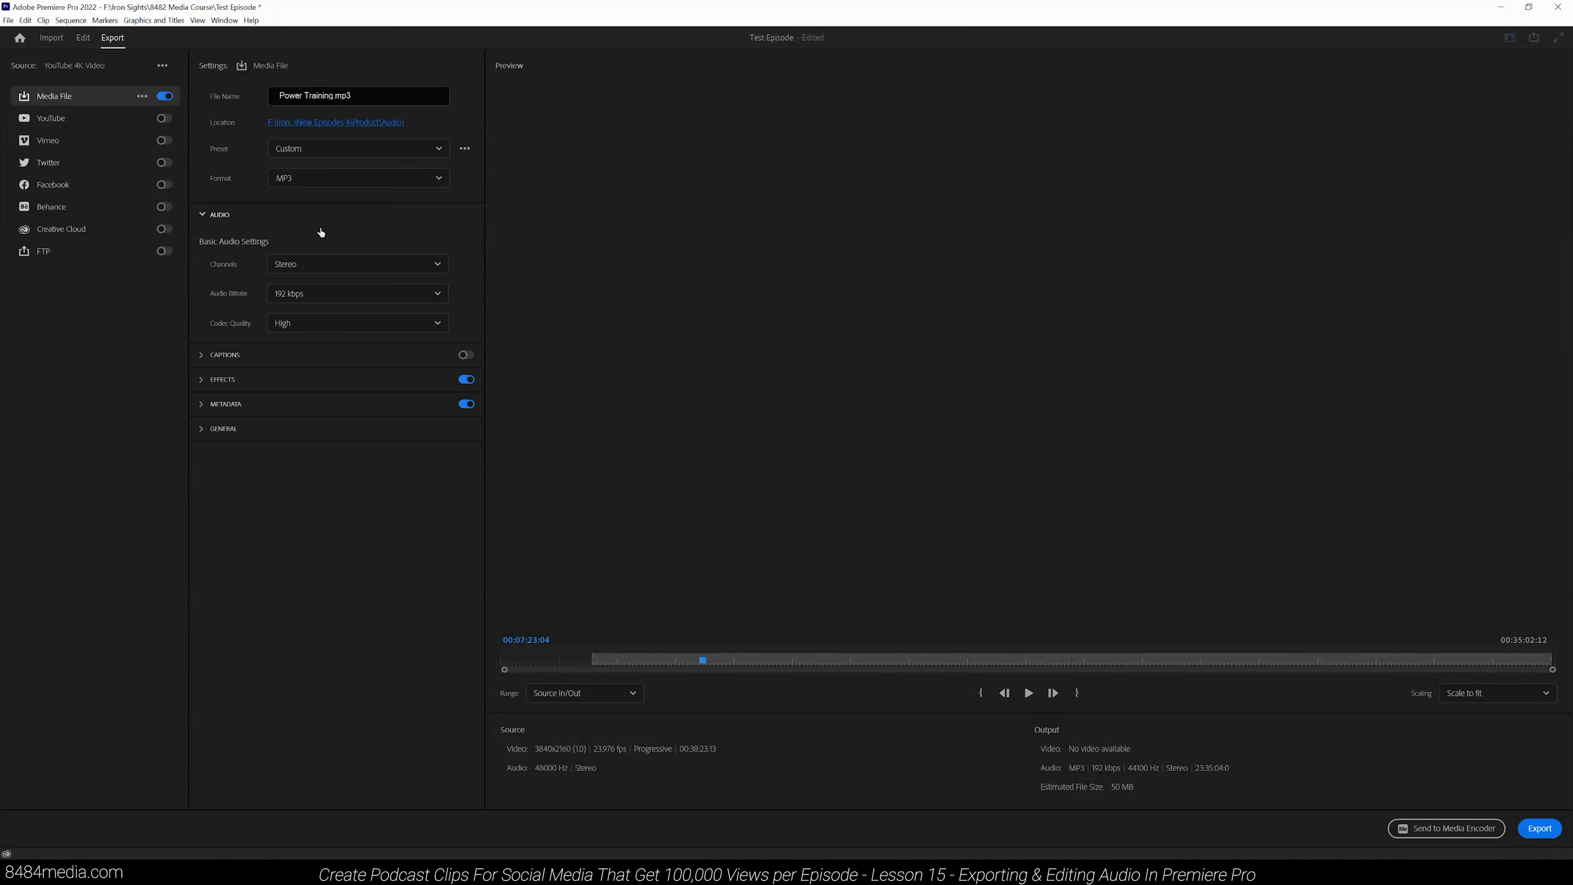
click(398, 269)
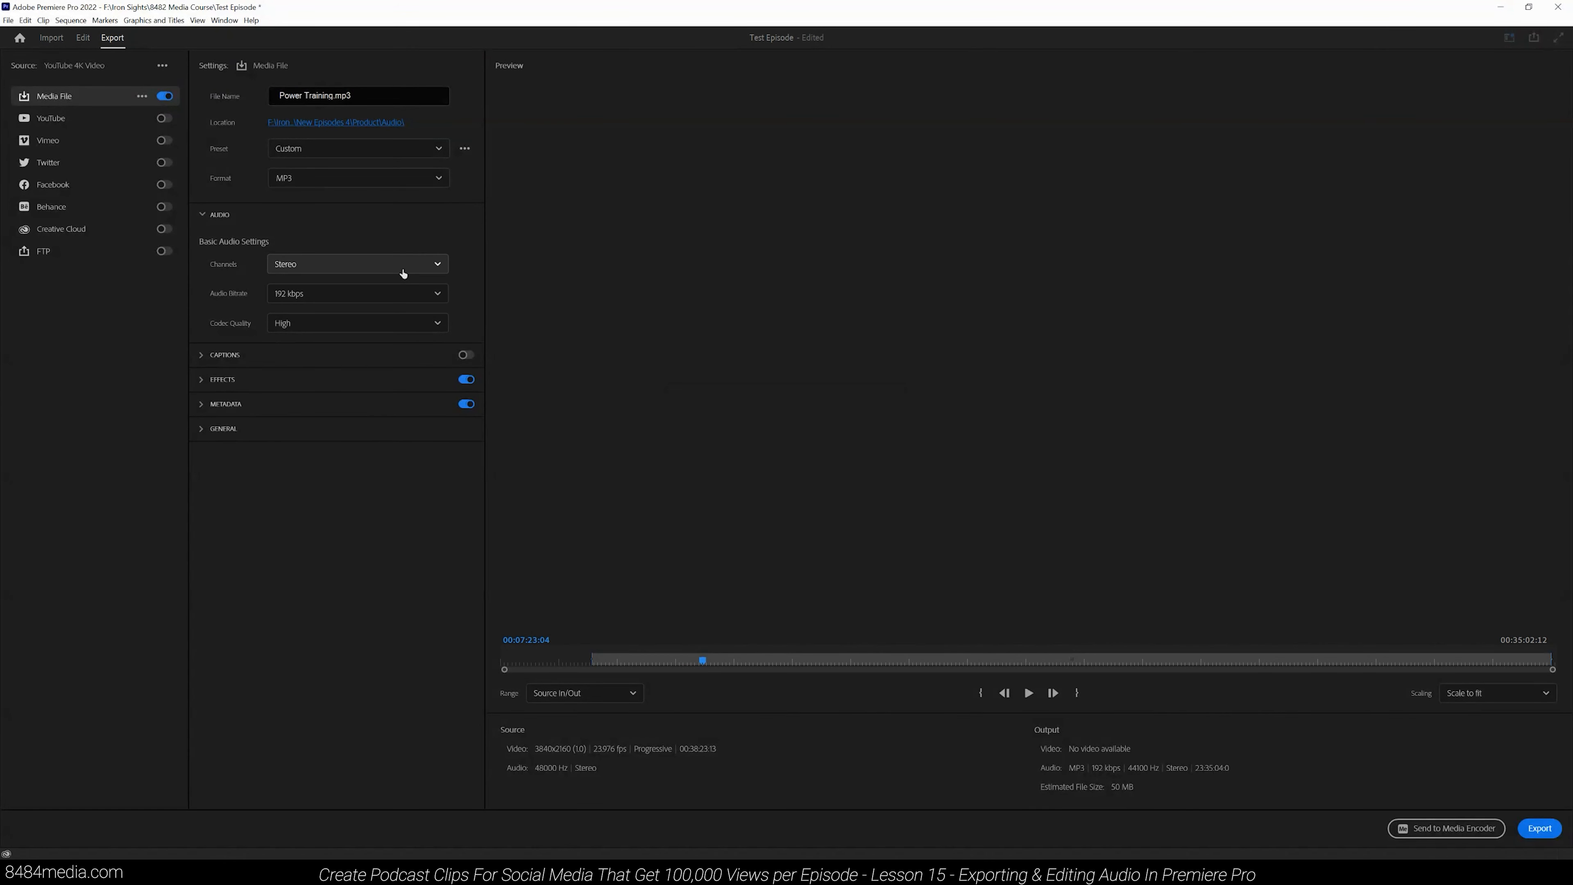
click(345, 288)
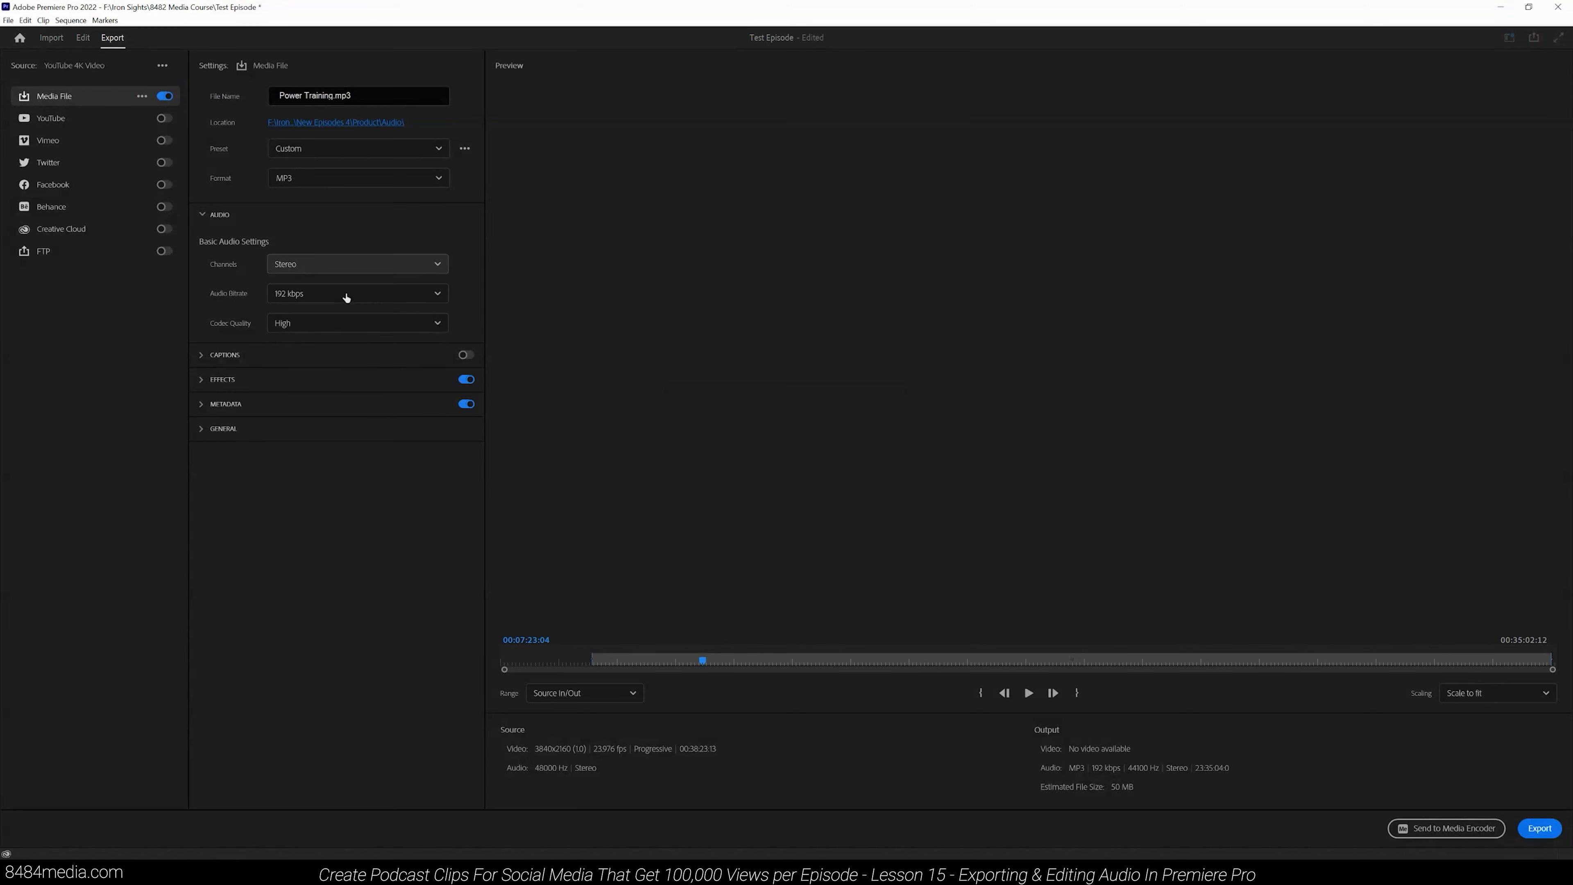
- Set the audio bitrate to 320 kbps and start the export
click(381, 300)
scroll(390, 350, down, 2)
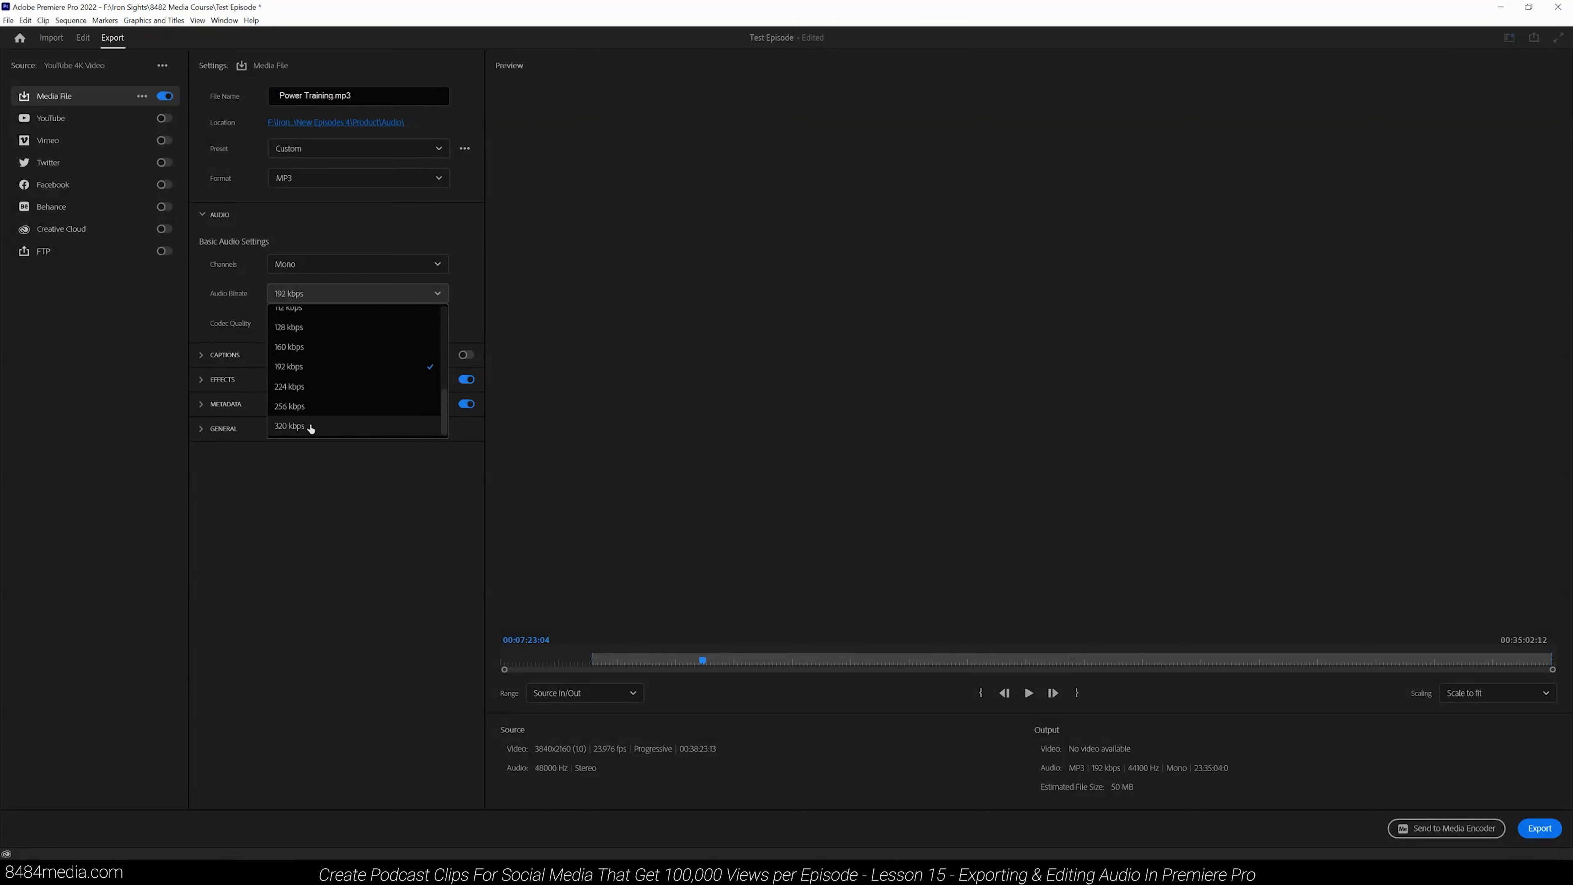
click(310, 427)
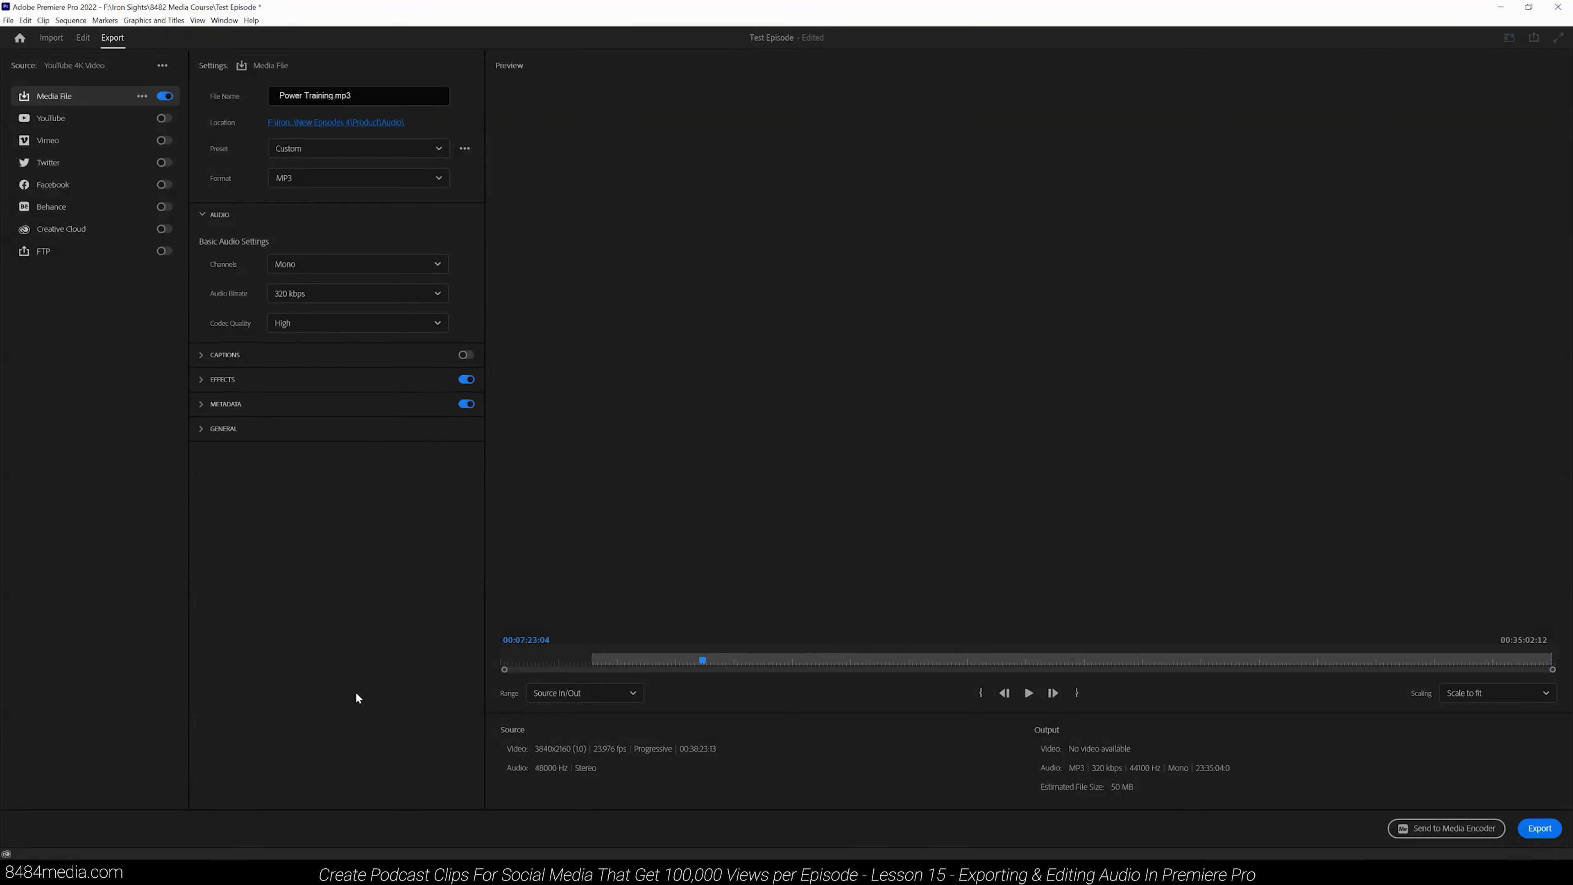
click(1540, 833)
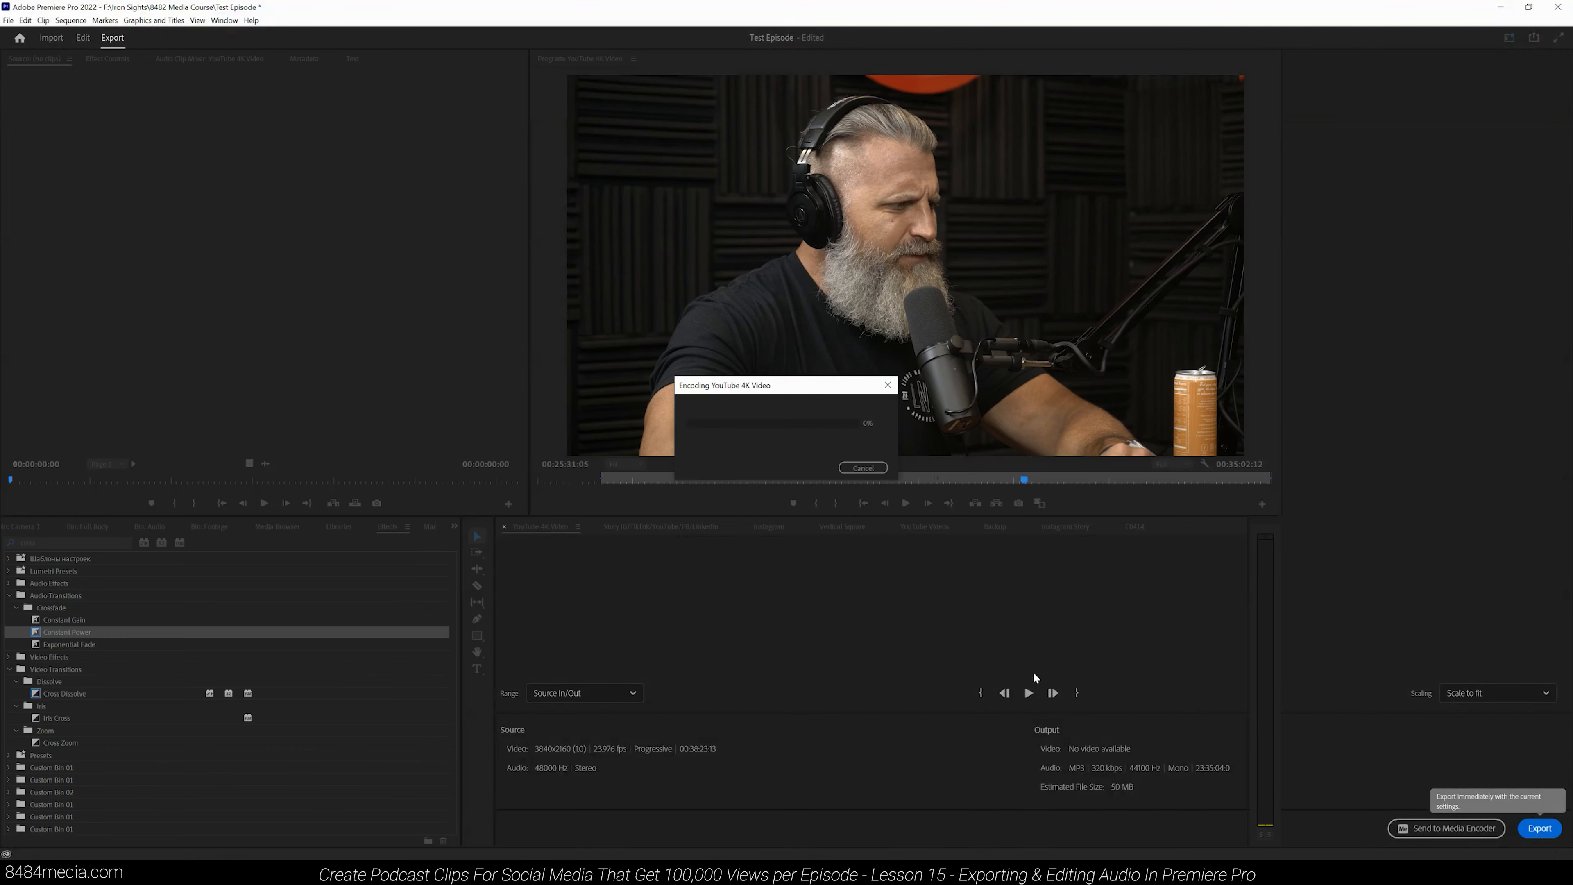